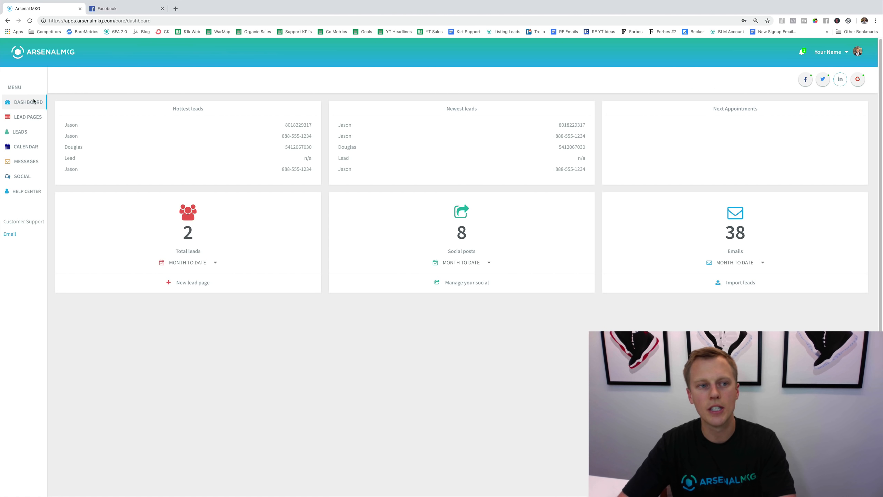
Open the lead pages overview and start creating another lead page.
click(25, 119)
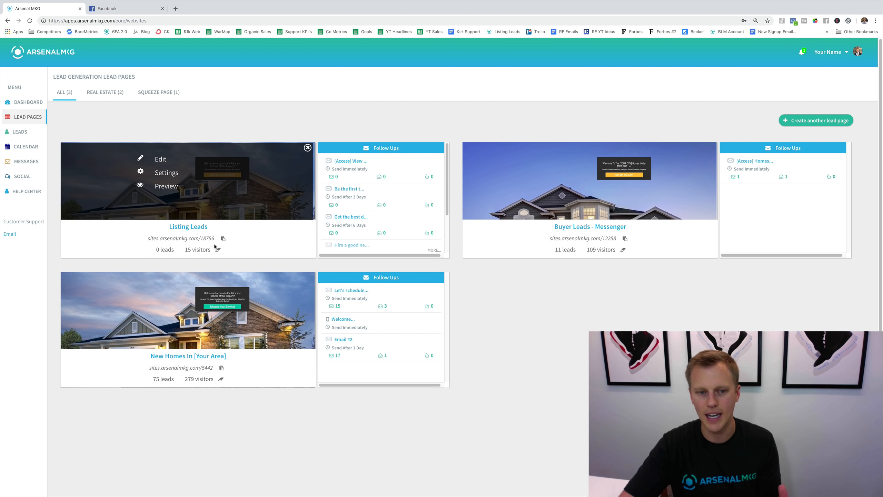
mouse_move(542, 230)
mouse_move(343, 174)
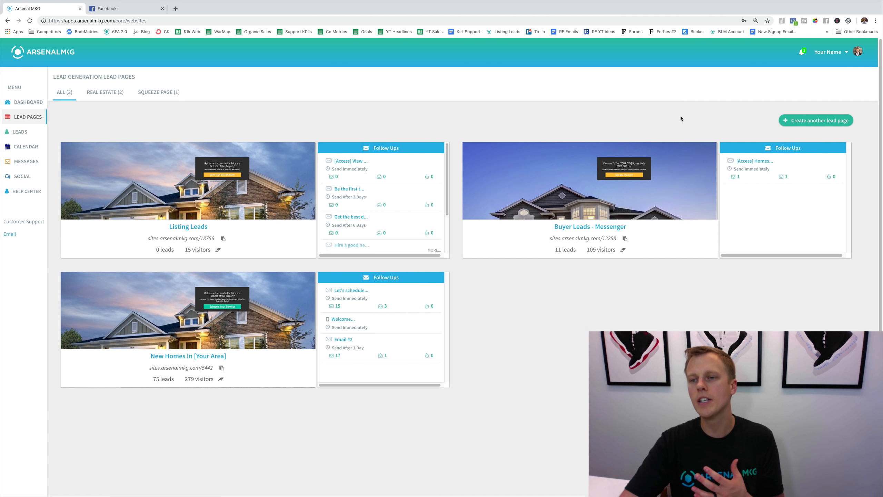
click(813, 121)
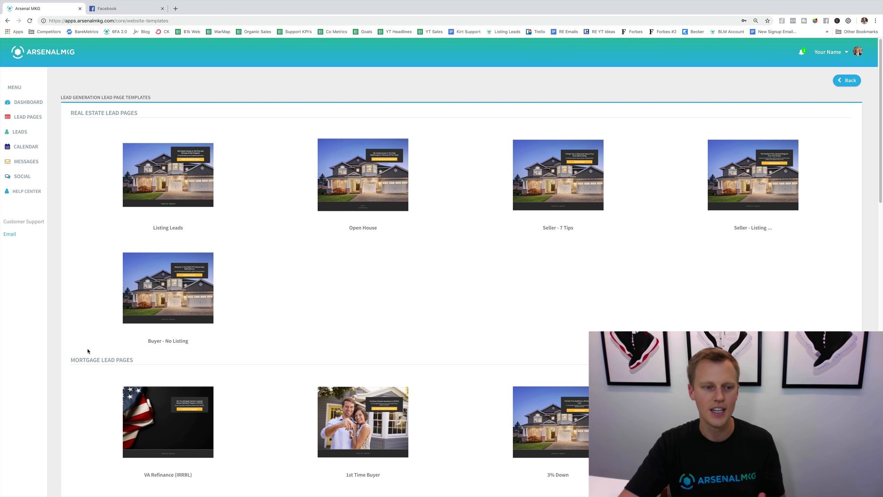
Create a lead page from the "Sell This Week!" template in the real estate investing category.
scroll(75, 357, down, 5)
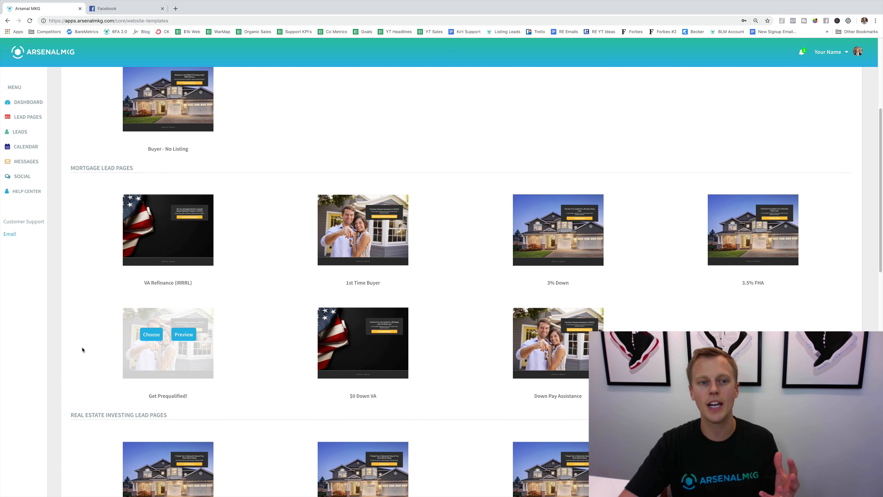
scroll(81, 347, down, 2)
scroll(82, 346, down, 1)
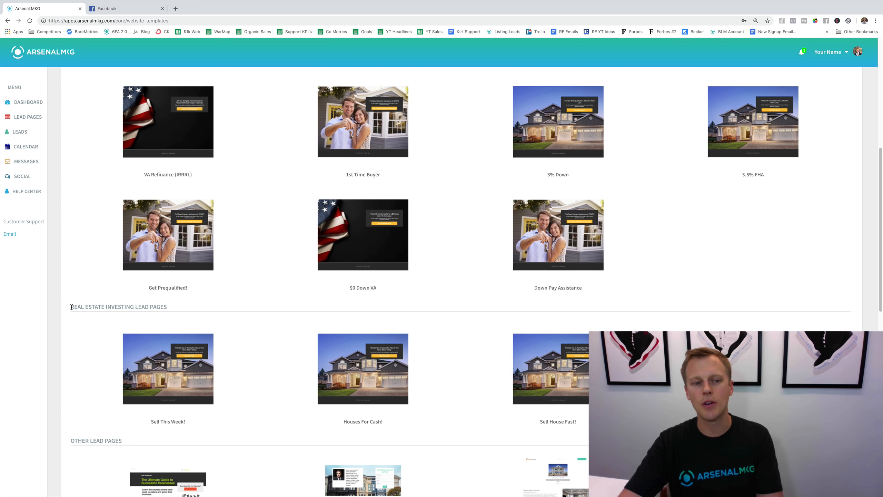
drag(71, 307, 135, 306)
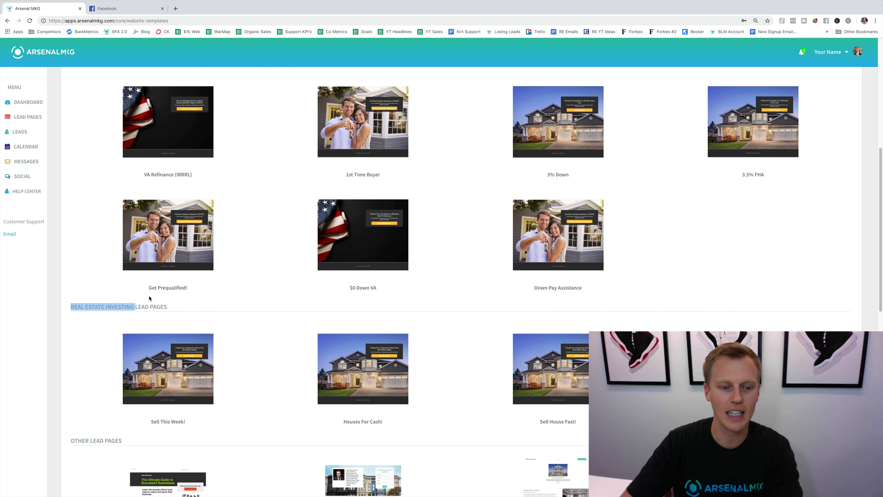
click(104, 334)
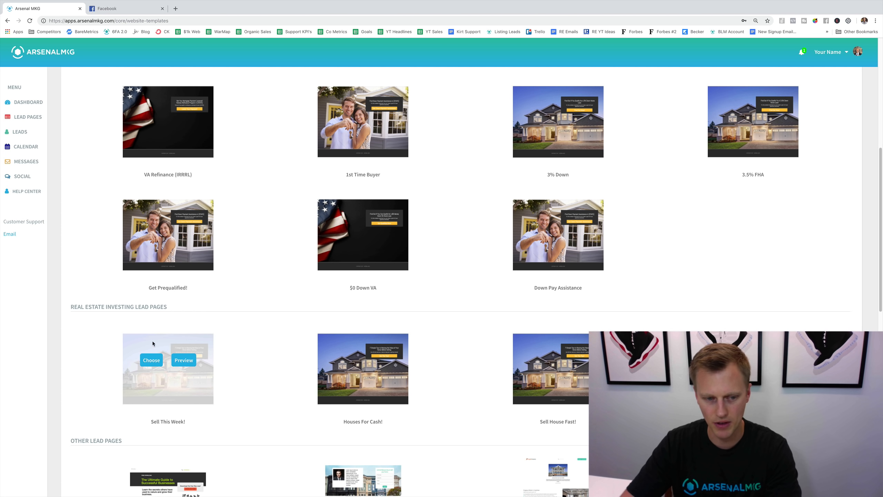
click(149, 361)
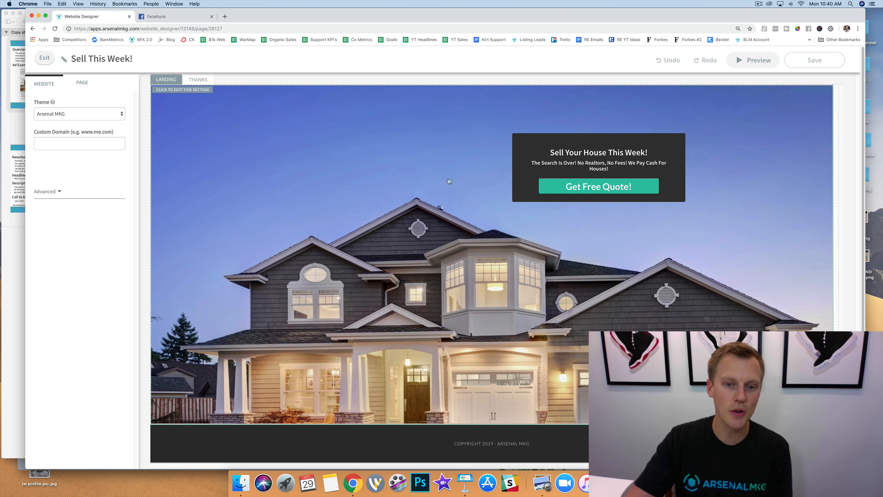
Upload house.jpg from the desktop as a new background image for the landing page's main section.
click(9, 82)
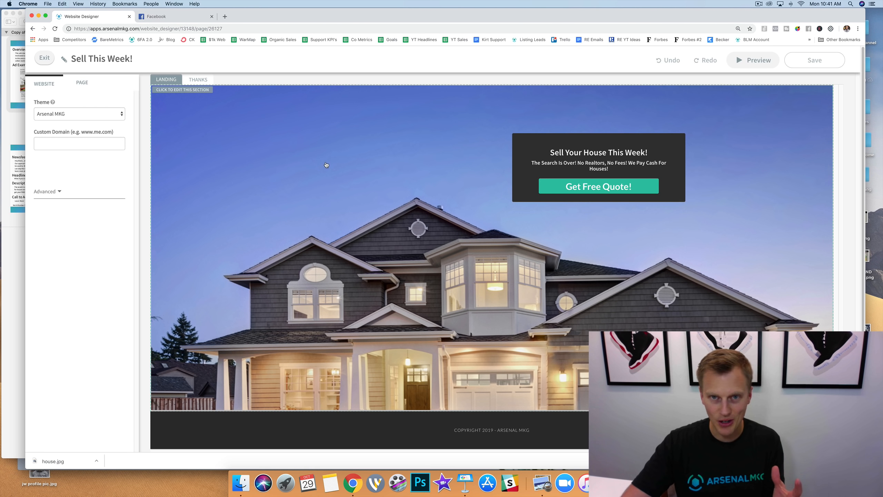
click(221, 118)
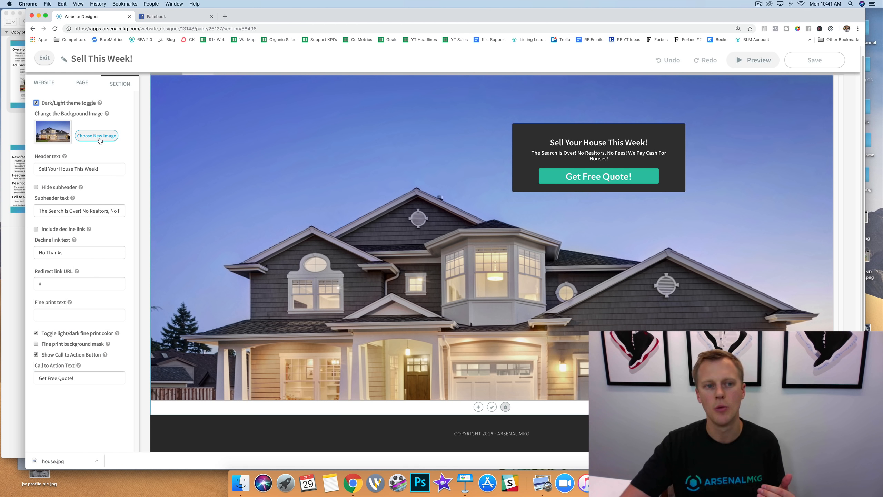
click(100, 139)
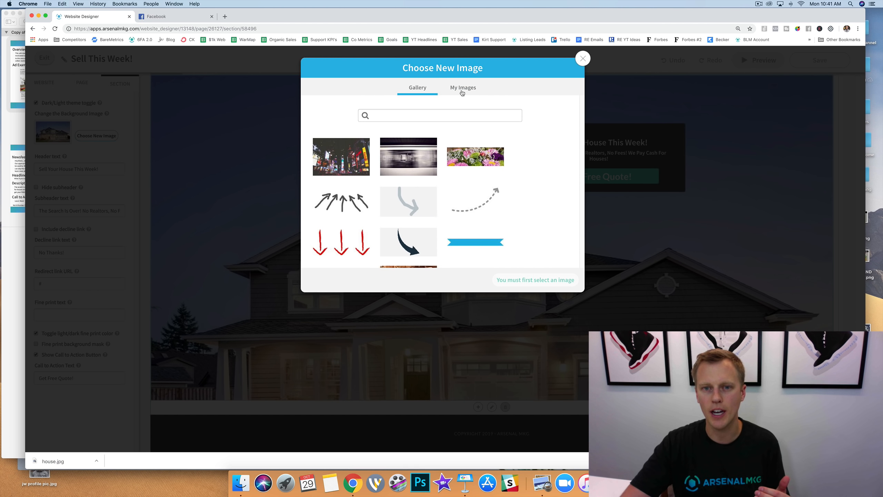
click(462, 93)
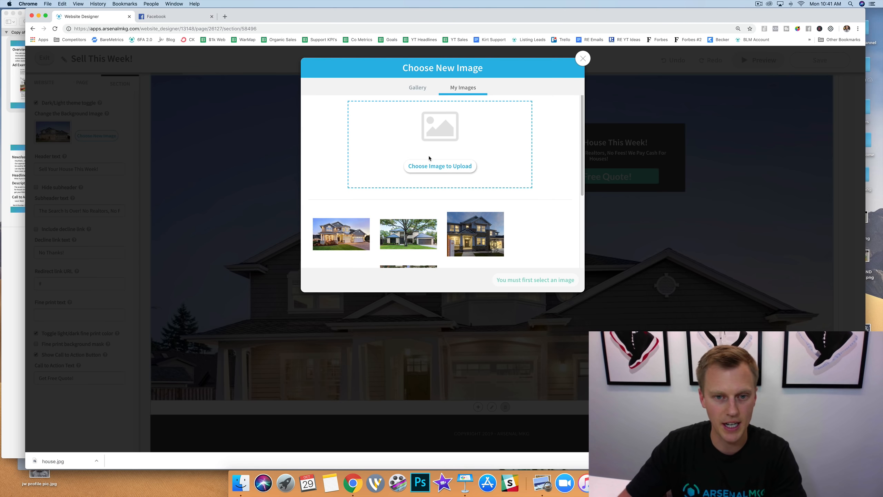
click(437, 167)
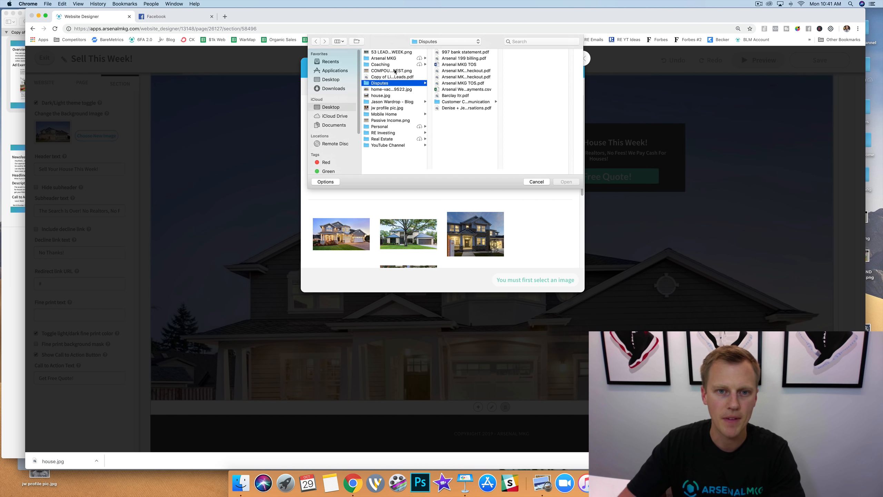
click(384, 95)
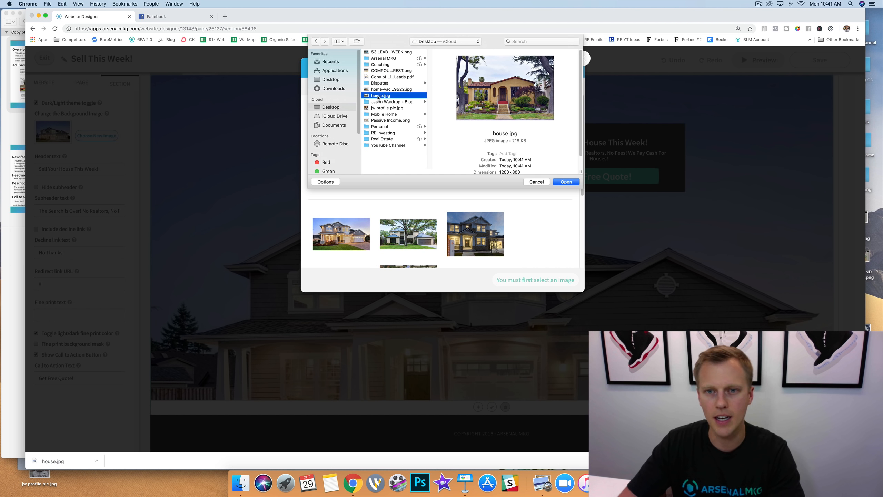
click(568, 183)
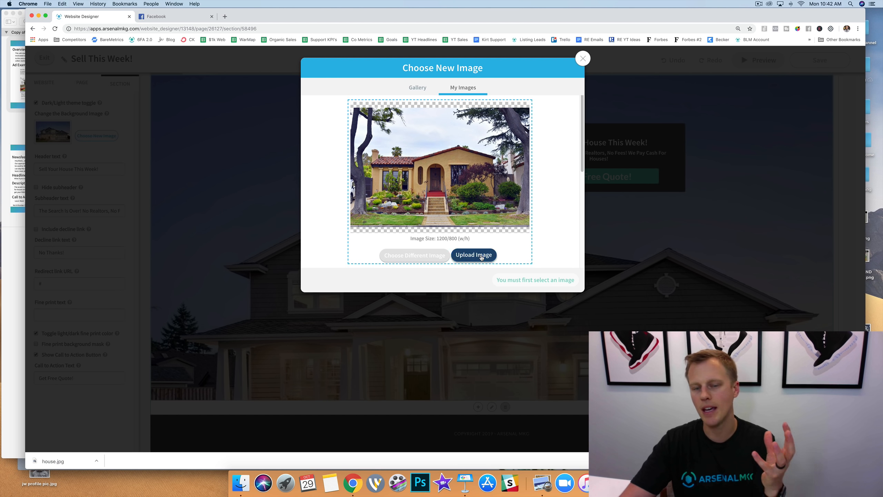
click(480, 256)
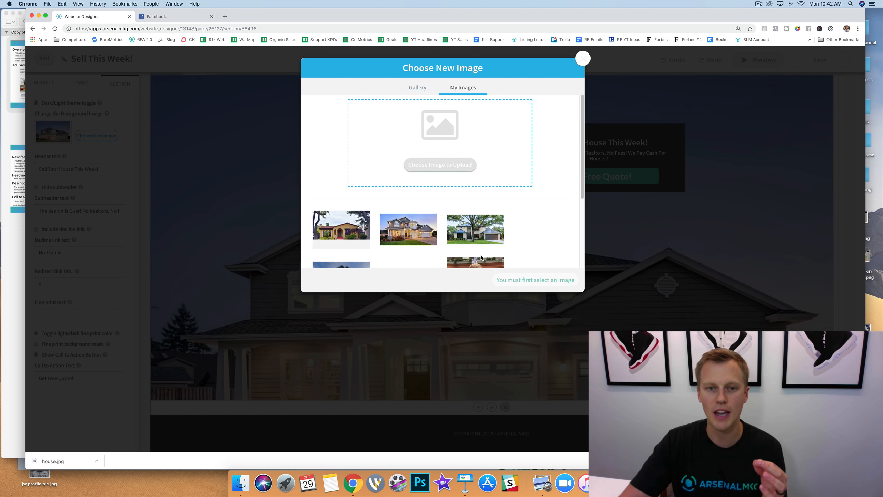
Apply the uploaded house photo as the section background, and save the page before exiting the designer.
click(340, 230)
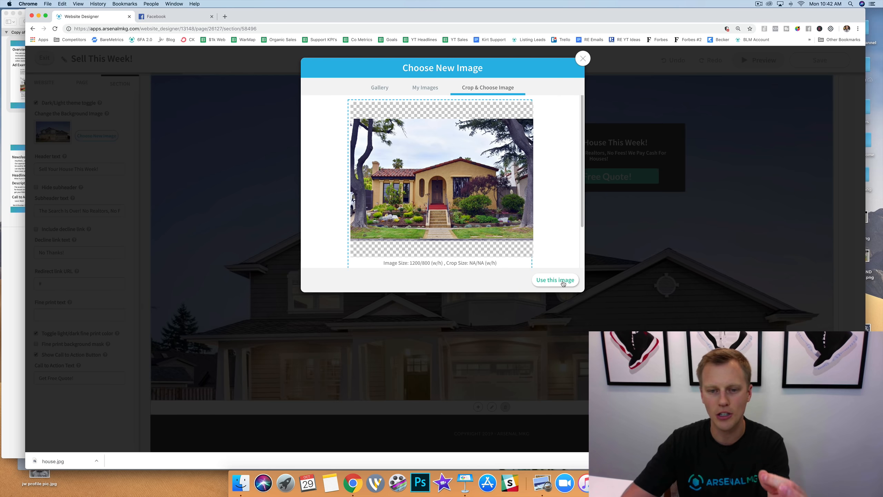
click(563, 284)
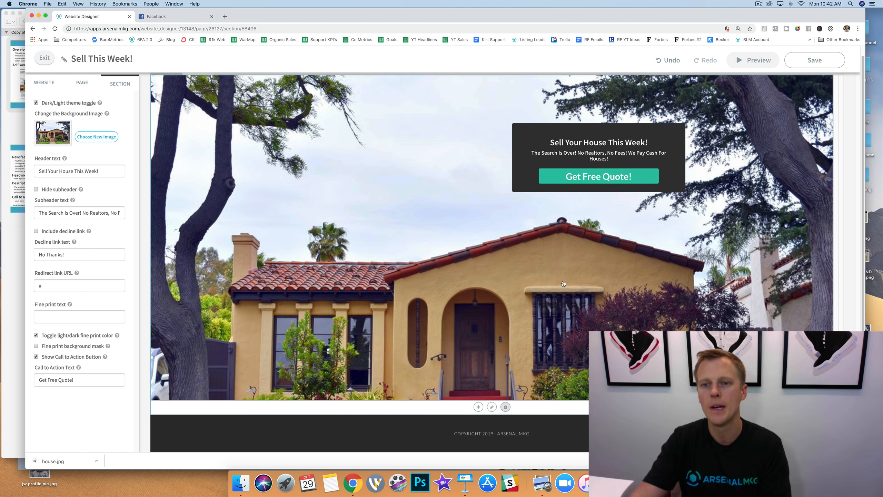
click(807, 61)
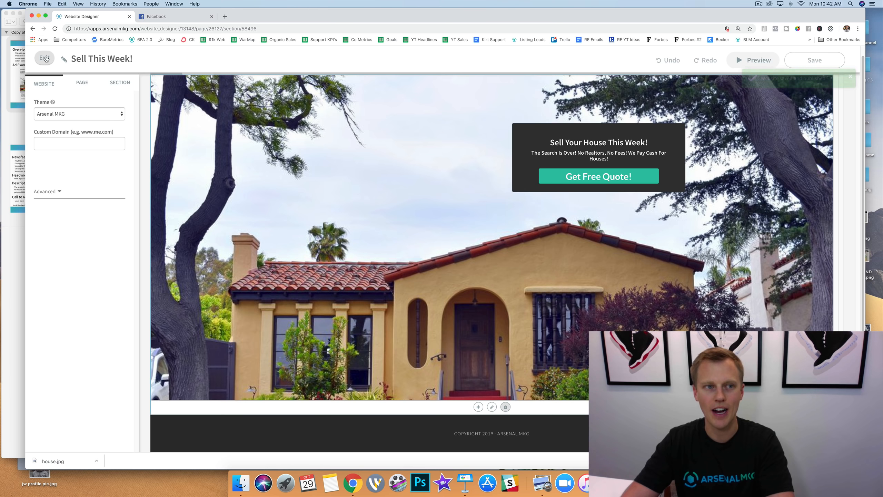
click(44, 58)
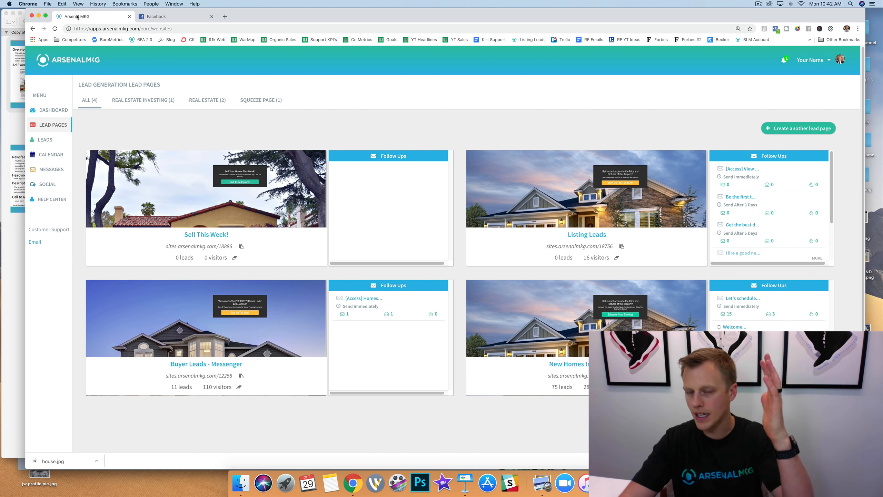
View the follow-up message editor for the "Sell This Week!" lead page and return to the lead pages overview.
click(392, 157)
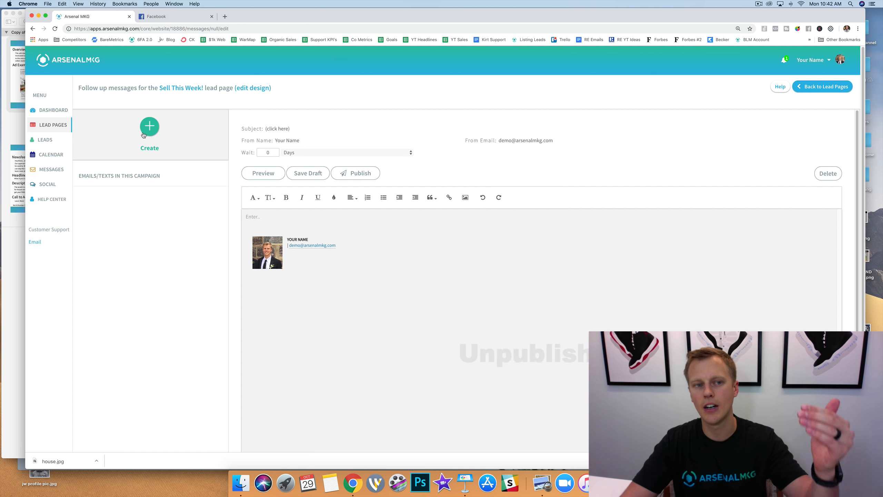
click(143, 135)
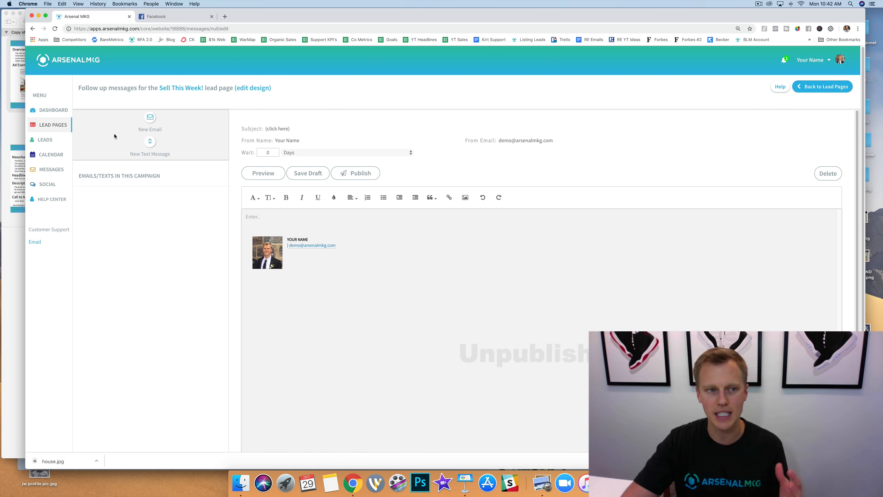
click(59, 126)
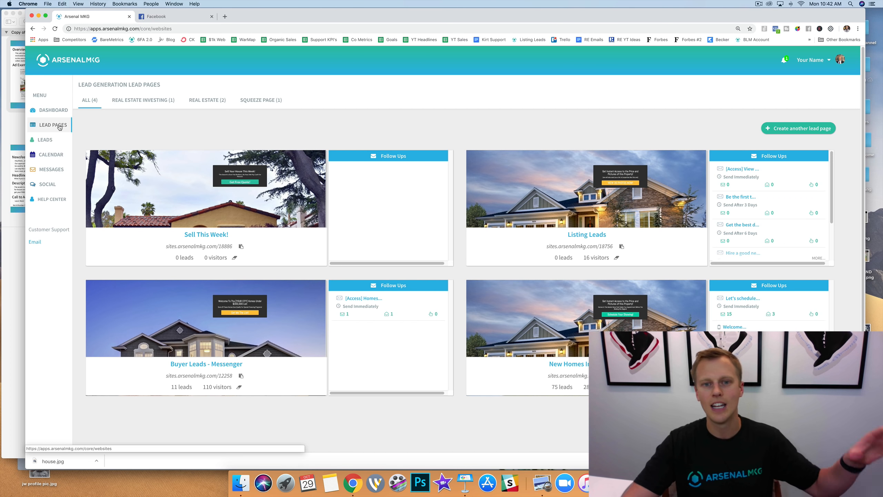
View the live "Sell This Week!" site and check its "Get Free Quote!" form, closing the form without submitting.
mouse_move(138, 153)
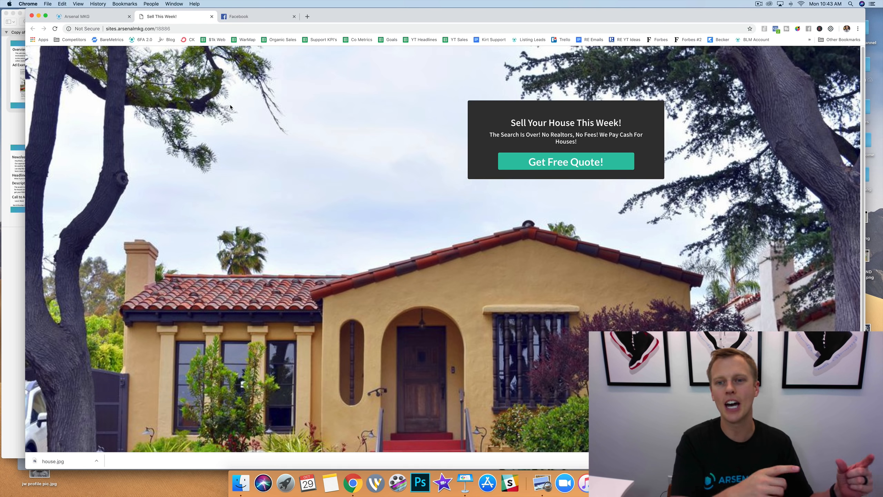
click(574, 169)
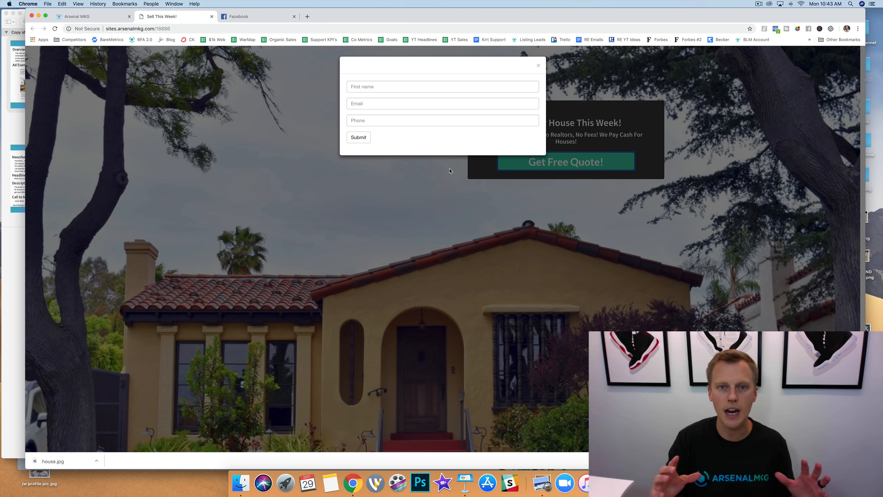
click(538, 66)
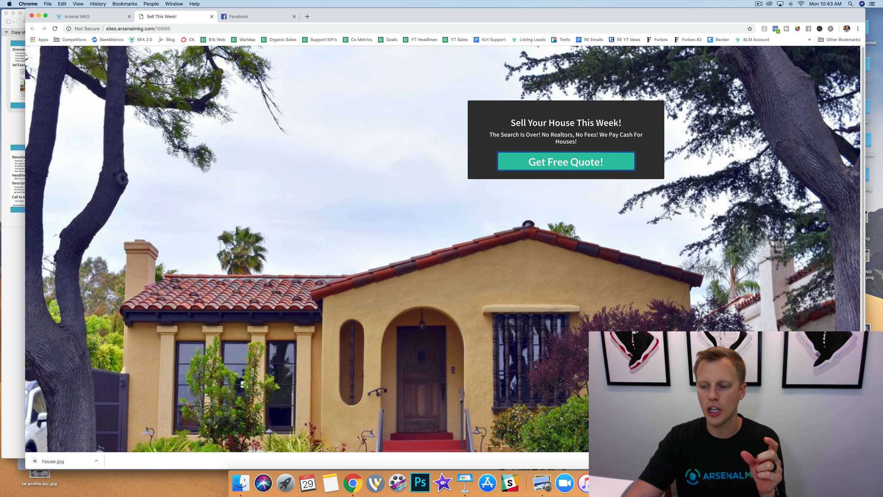
click(859, 461)
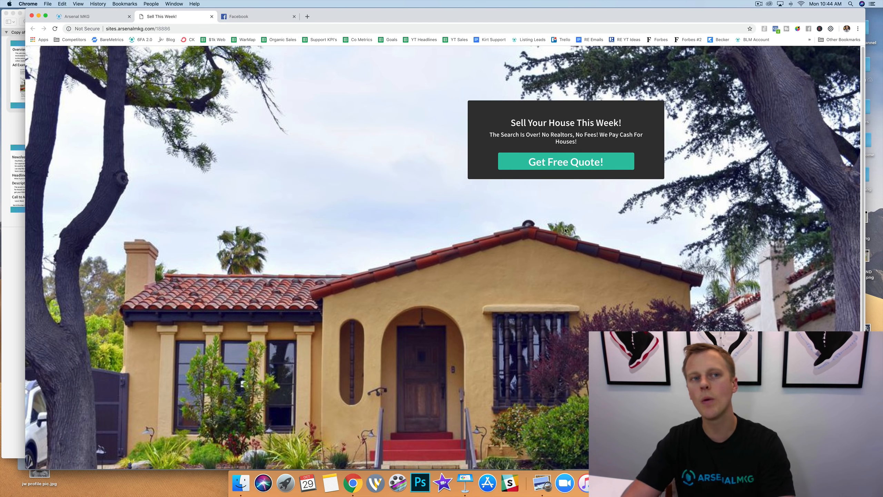
Switch to Facebook, go to Ads Manager and search for "pixel" to open the Pixels tool.
click(249, 17)
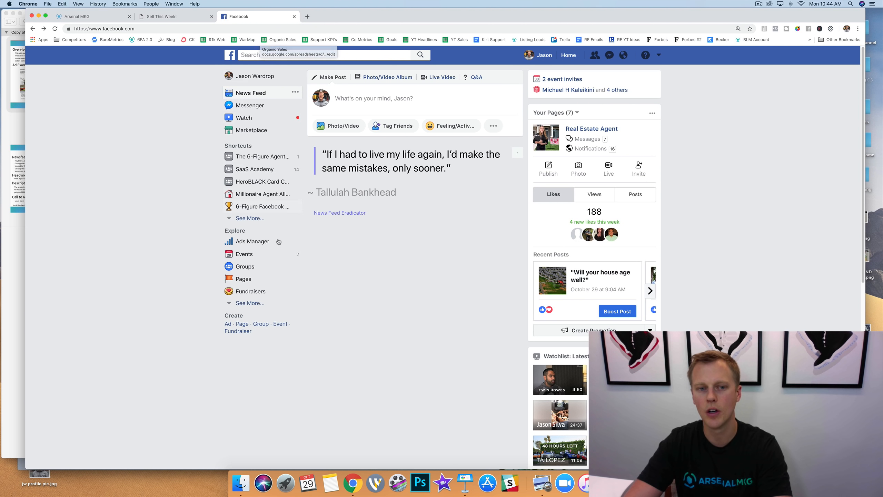
click(252, 241)
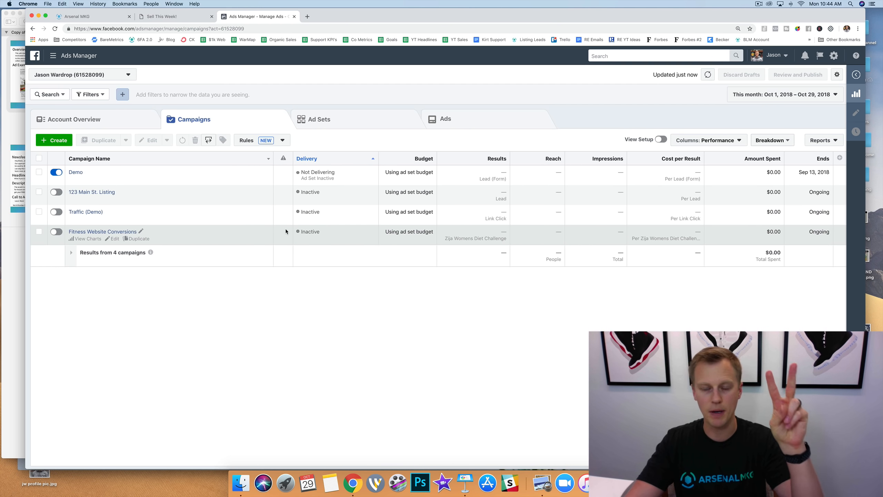
click(614, 58)
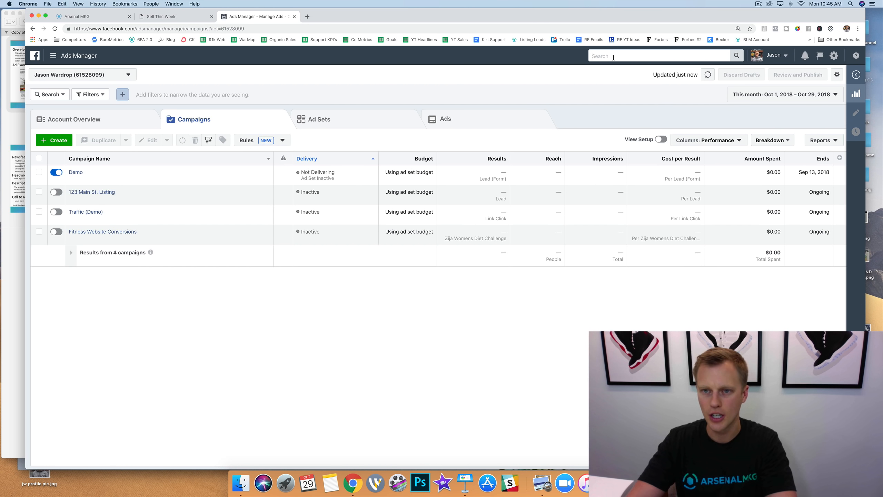
text(pixel)
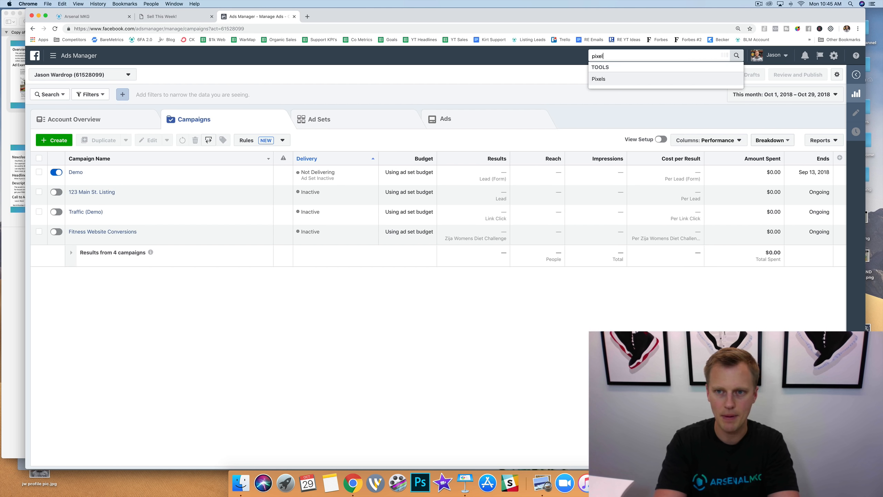
click(608, 78)
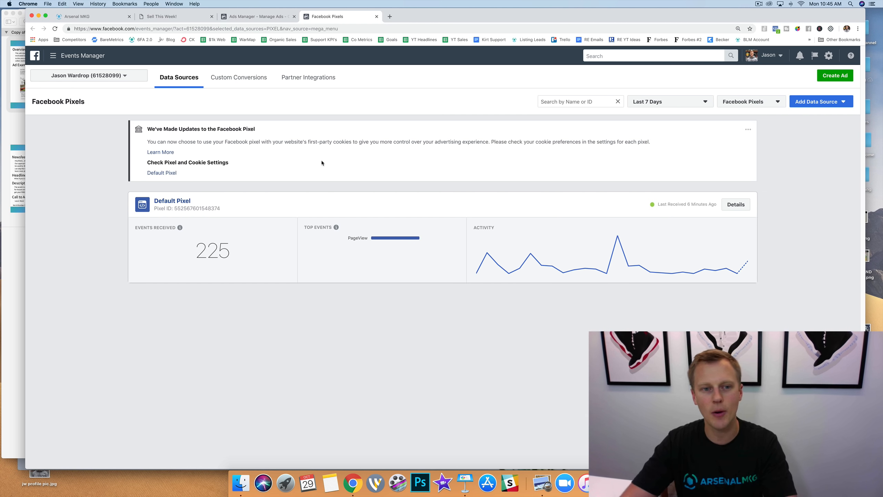
Copy the Default Pixel's ID, switch to Arsenal MKG and open the account profile for editing.
drag(221, 208, 174, 208)
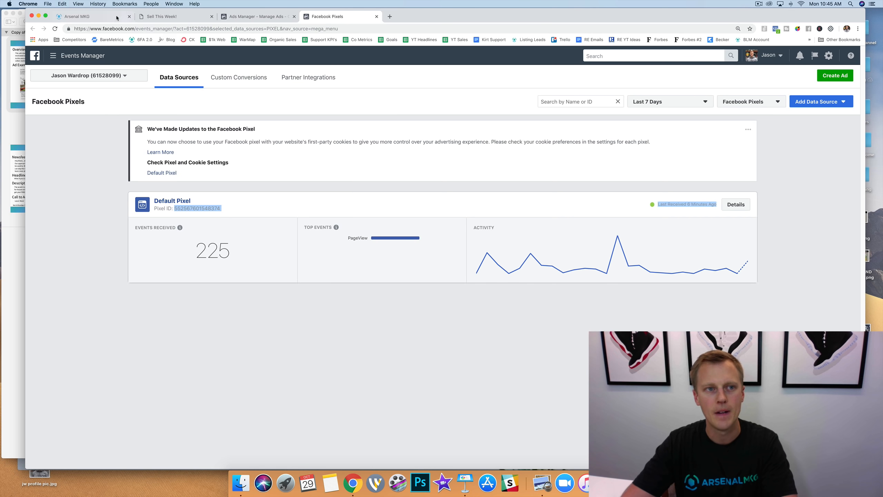
click(104, 16)
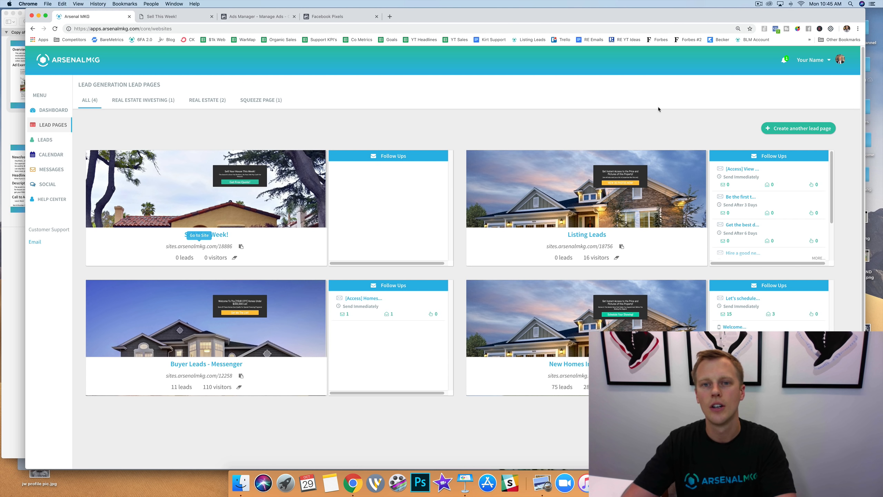
click(821, 61)
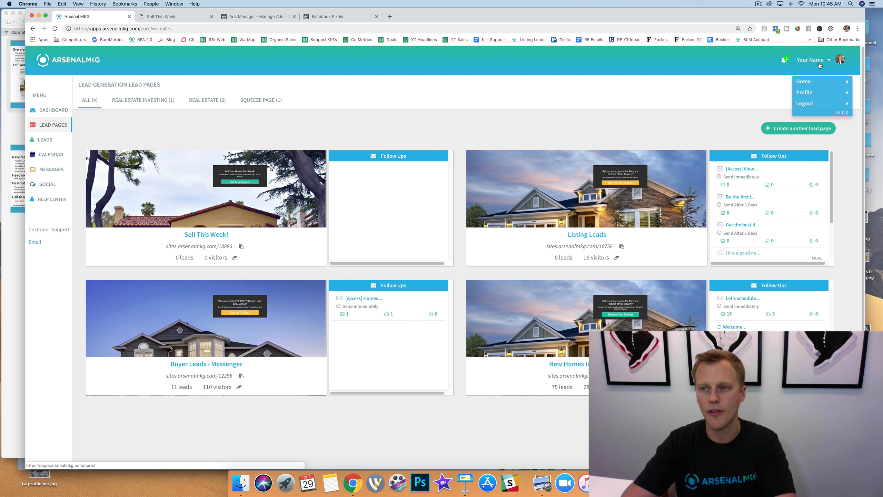
click(822, 94)
click(811, 90)
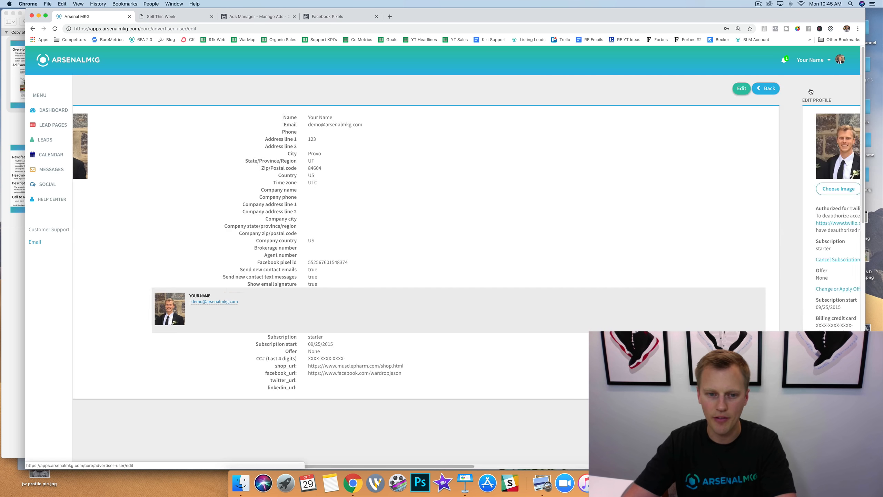
Replace the Facebook pixel id in the profile with the copied pixel ID and save the updated user.
scroll(265, 237, down, 6)
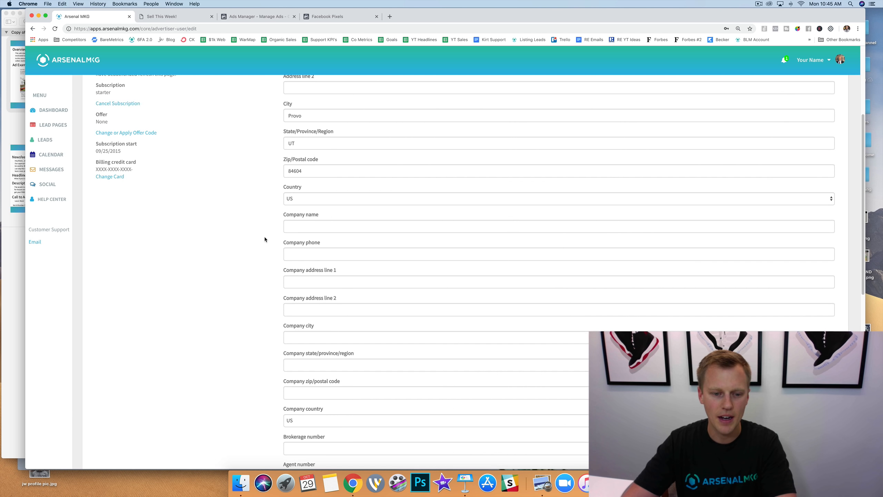
scroll(264, 236, down, 3)
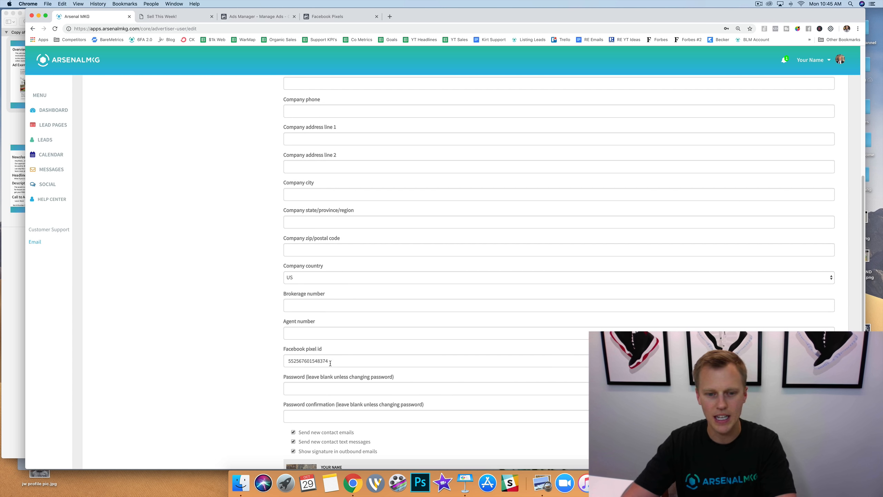
drag(339, 362, 280, 360)
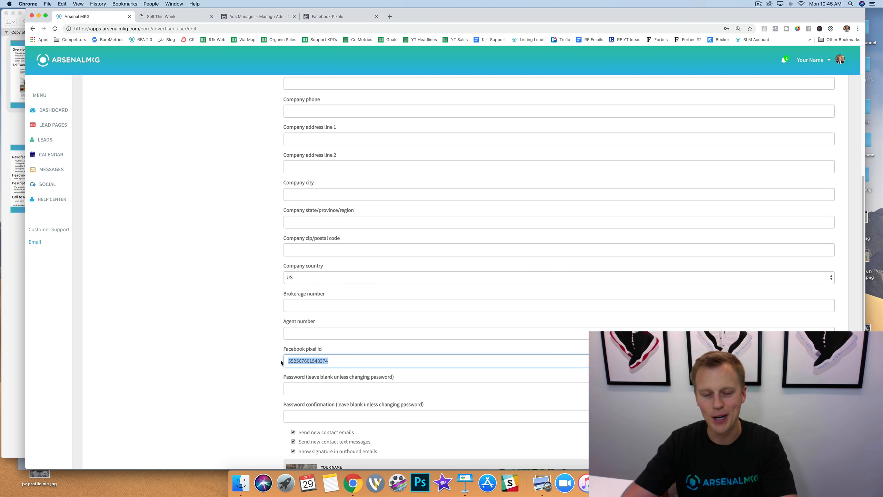
key(super+v)
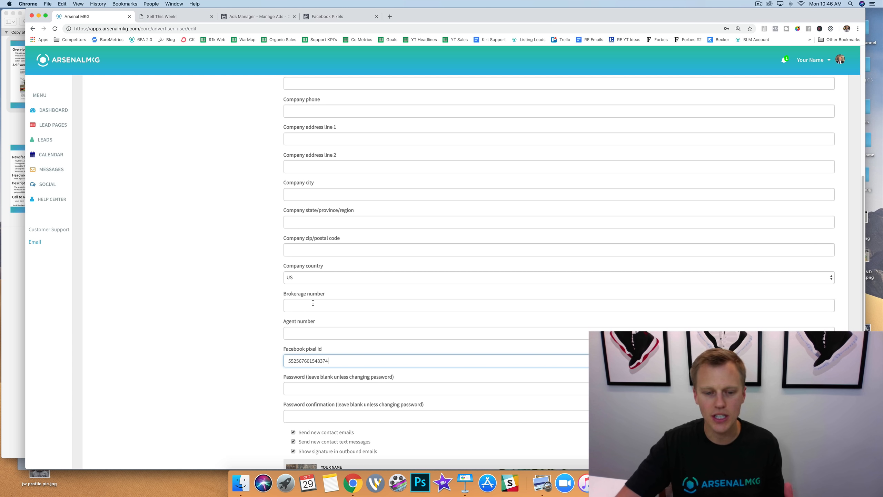
scroll(312, 303, down, 5)
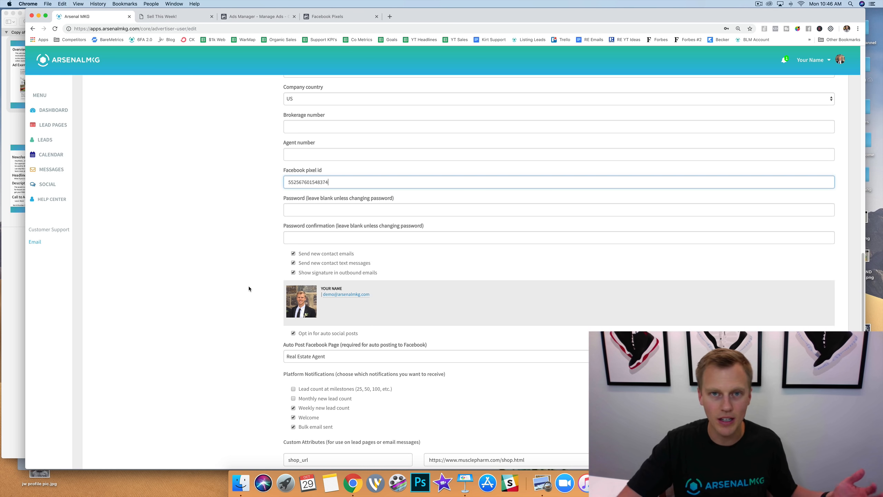
scroll(249, 286, down, 1)
scroll(249, 287, down, 2)
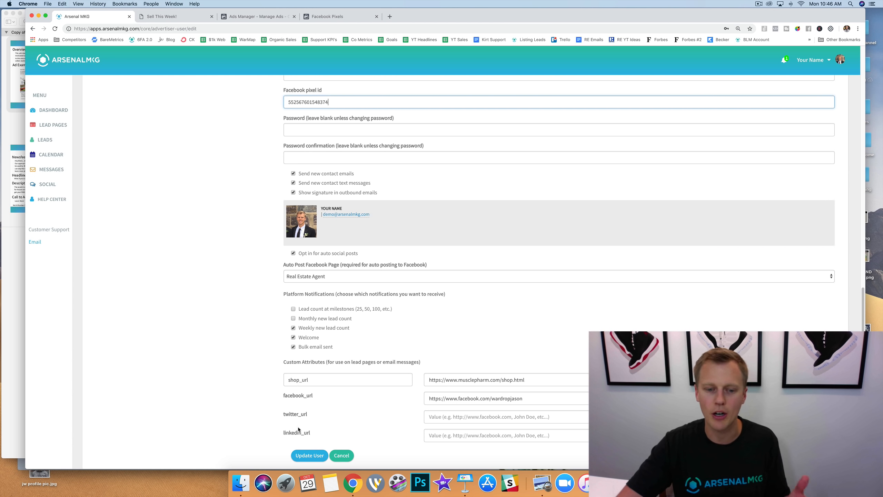
click(310, 456)
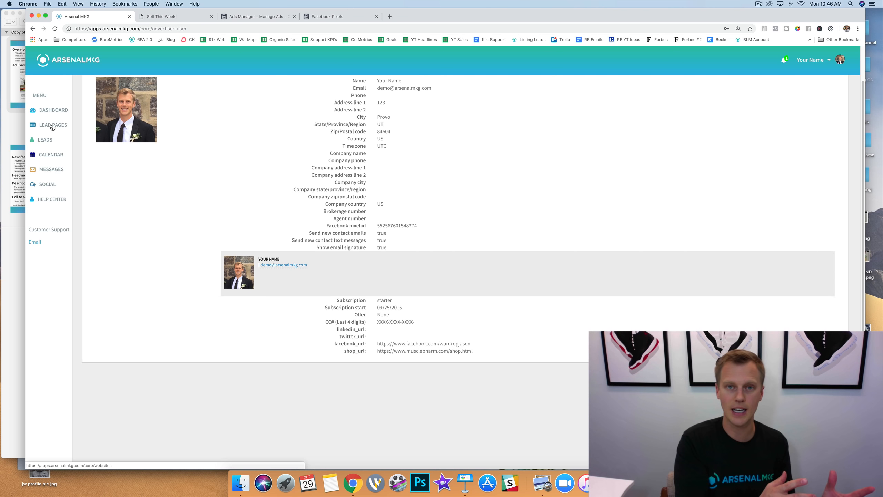
Return to the lead pages, open the live site's "Get Free Quote!" form, and enter the first name and email address.
click(53, 127)
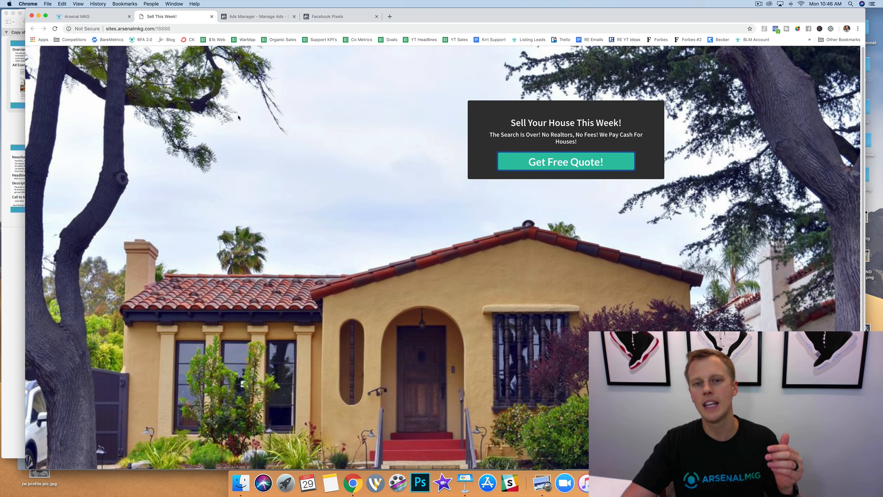
click(540, 165)
click(417, 85)
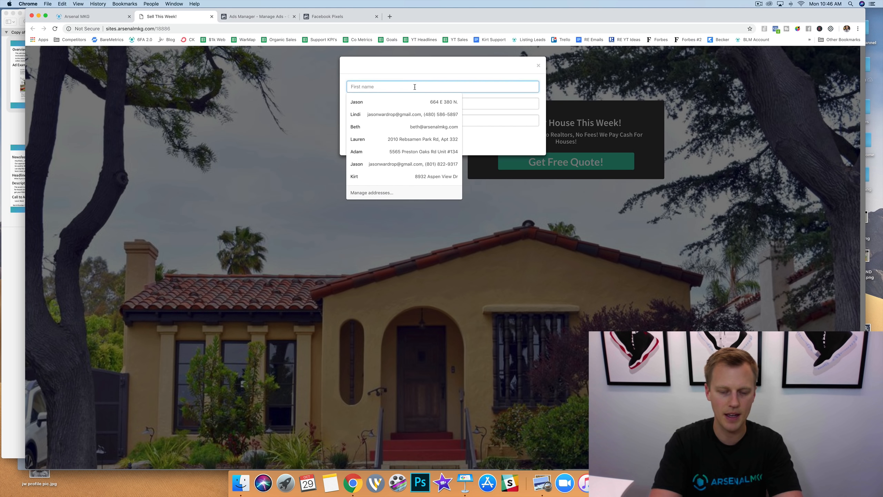
text(Jason)
key(Tab)
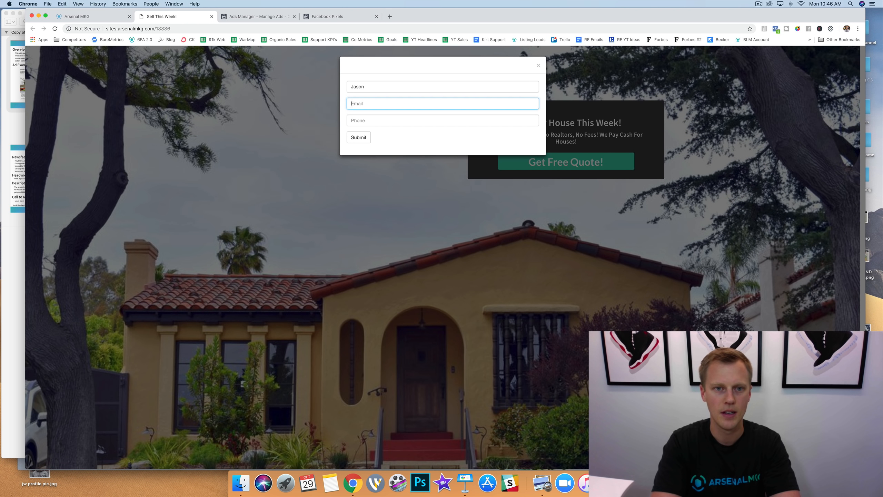
text(jwar)
key(Down)
key(Return)
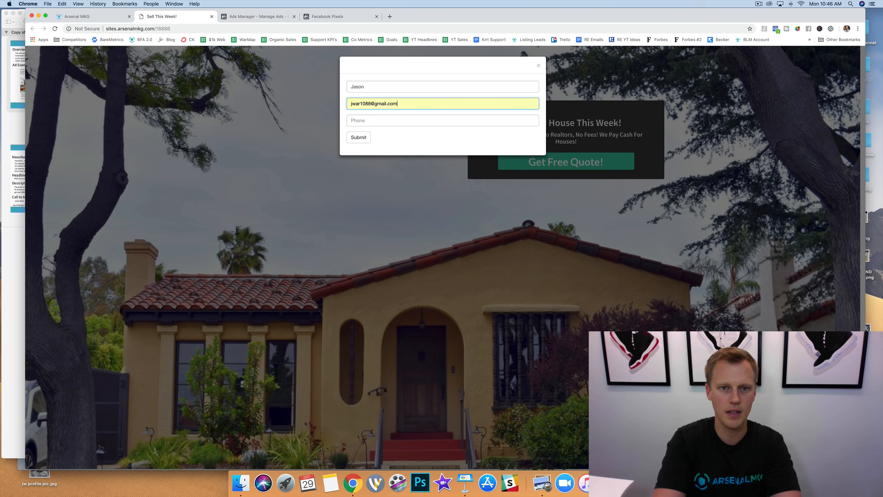
Fill in the phone number and submit the free quote form to reach the thank-you page.
key(Tab)
text(888)
key(Down)
key(Return)
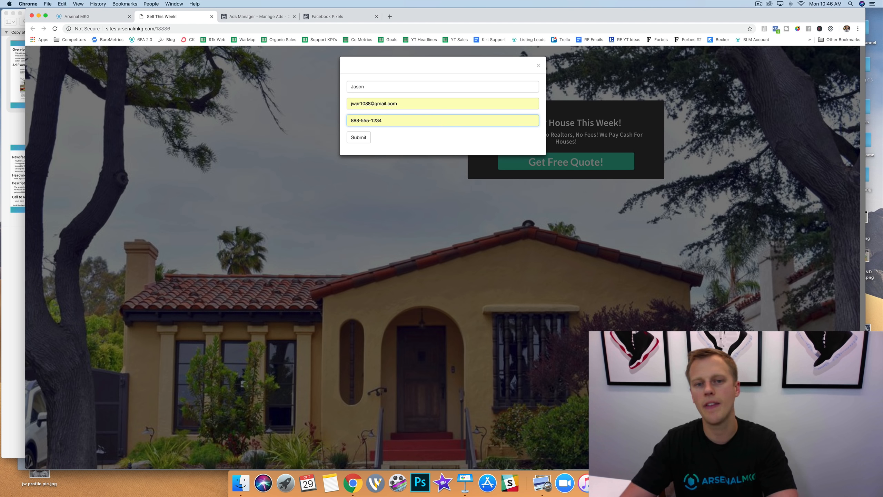
click(367, 137)
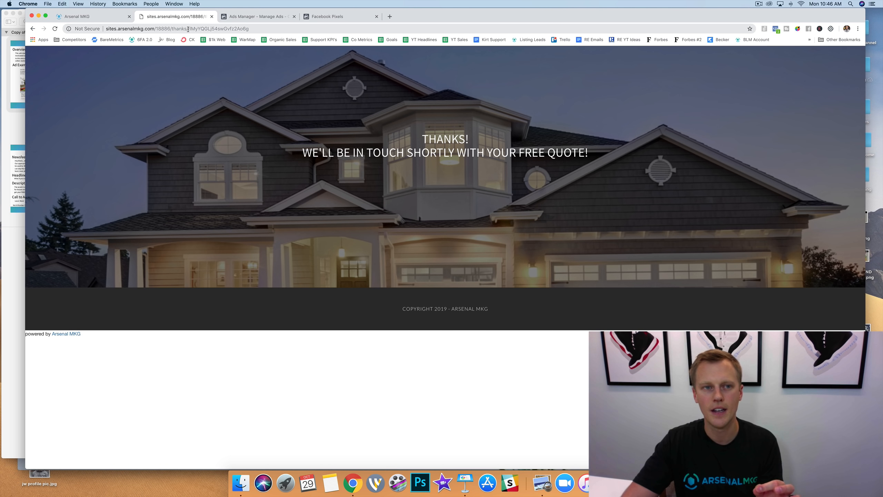
Select the thank-you page's URL up to "thanks/" and switch to Facebook Ads Manager.
drag(188, 29, 104, 24)
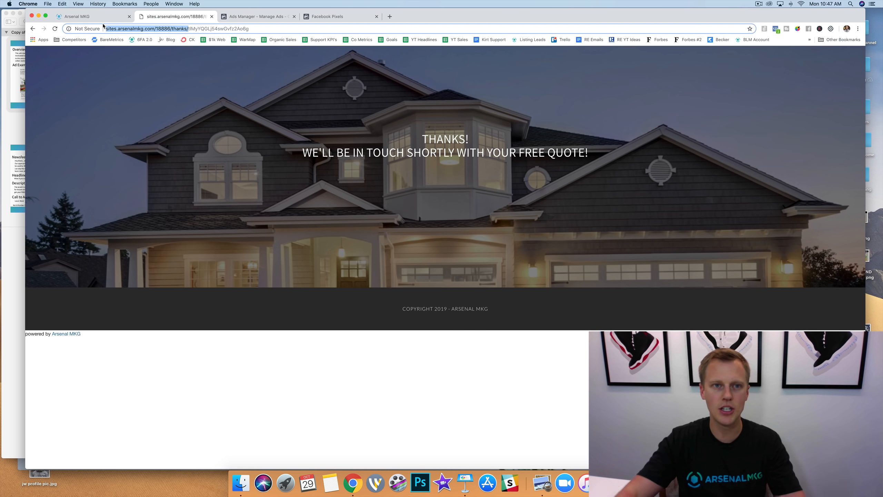
click(254, 19)
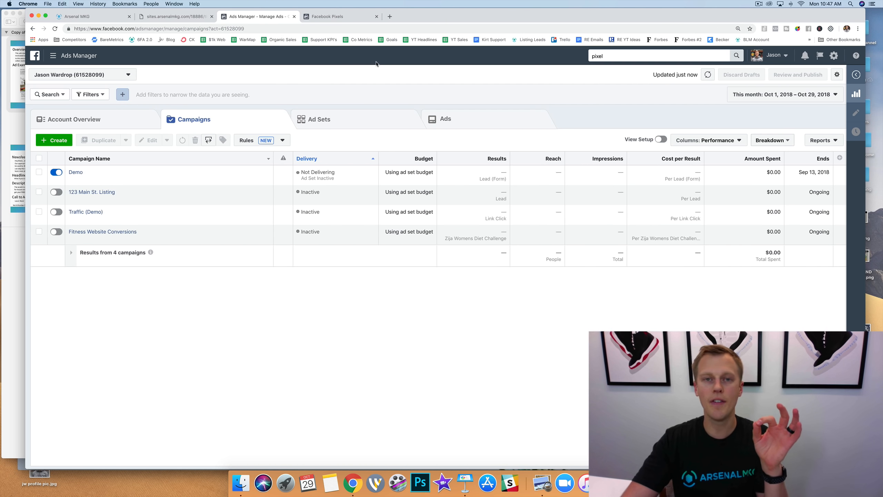
click(175, 16)
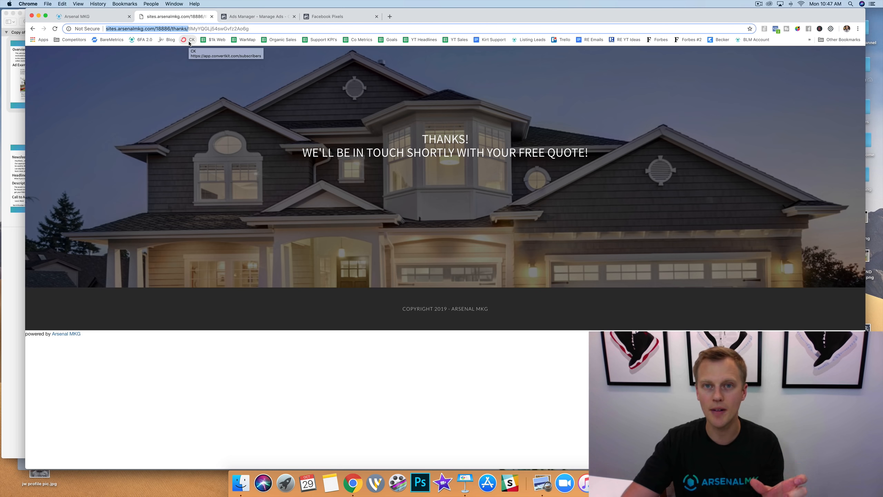
click(236, 18)
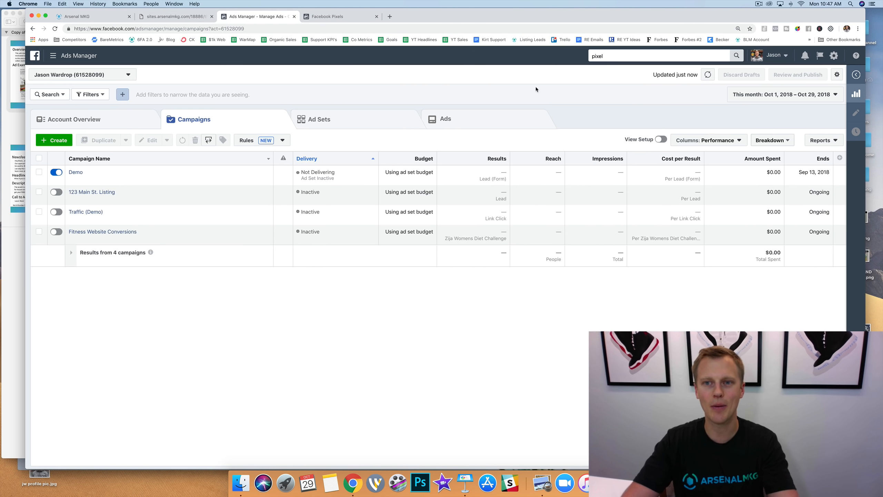
Search for "custom", open the Custom Conversions tool and start creating a custom conversion.
click(626, 55)
text(cu)
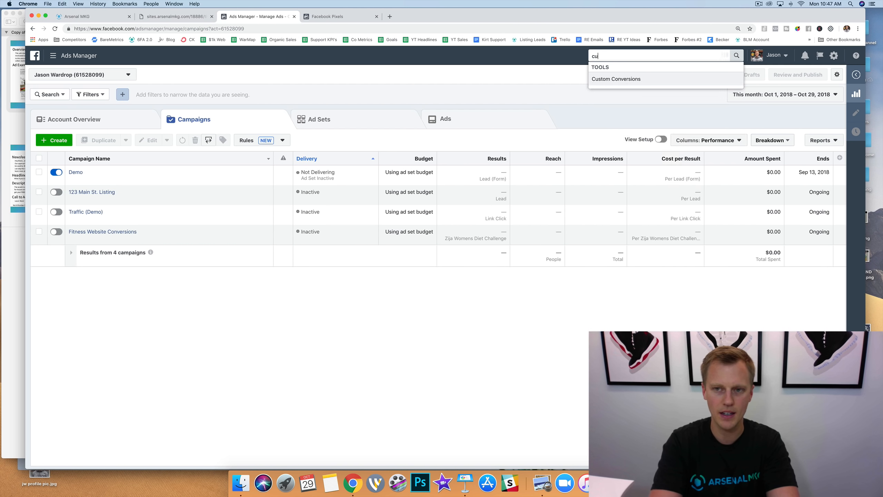
text(stom)
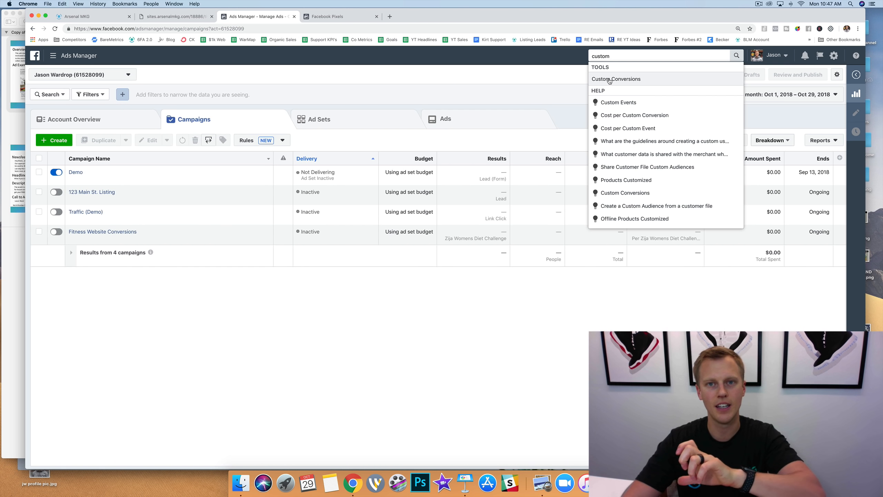
click(609, 79)
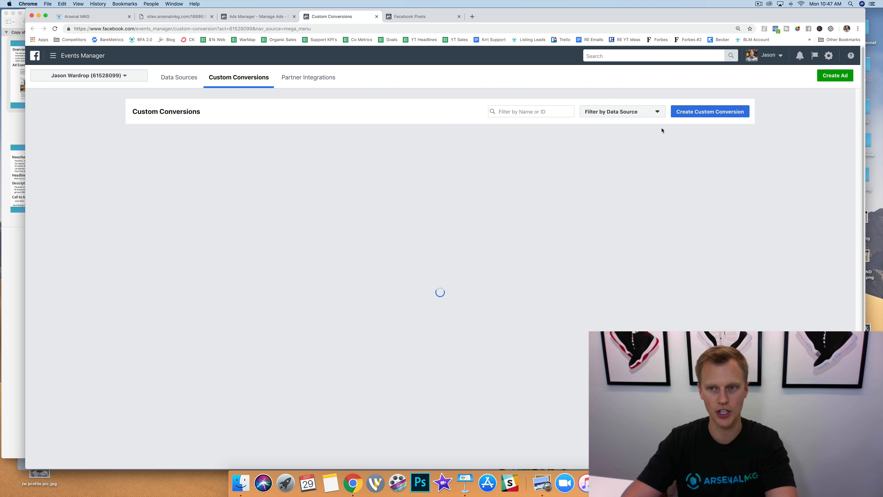
click(708, 113)
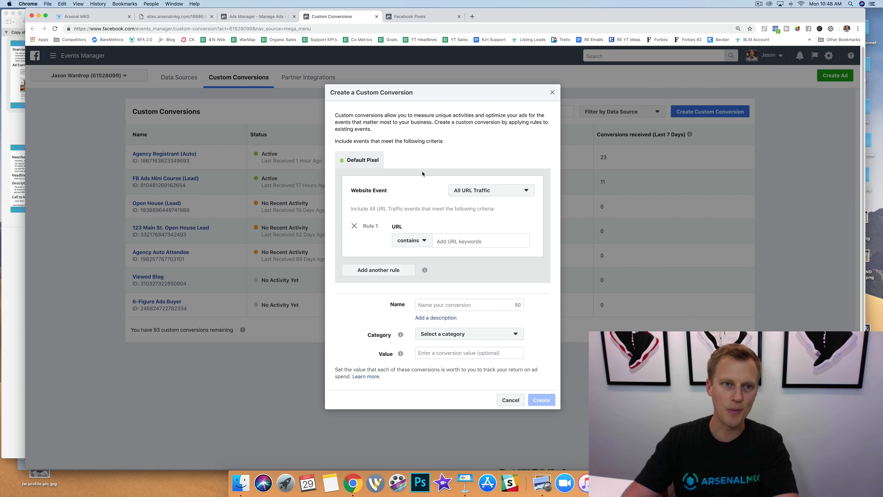
Copy the thank-you page's URL only up to "sites.arsenalmkg.com/18886/thanks", leaving out the unique code at its end.
click(184, 17)
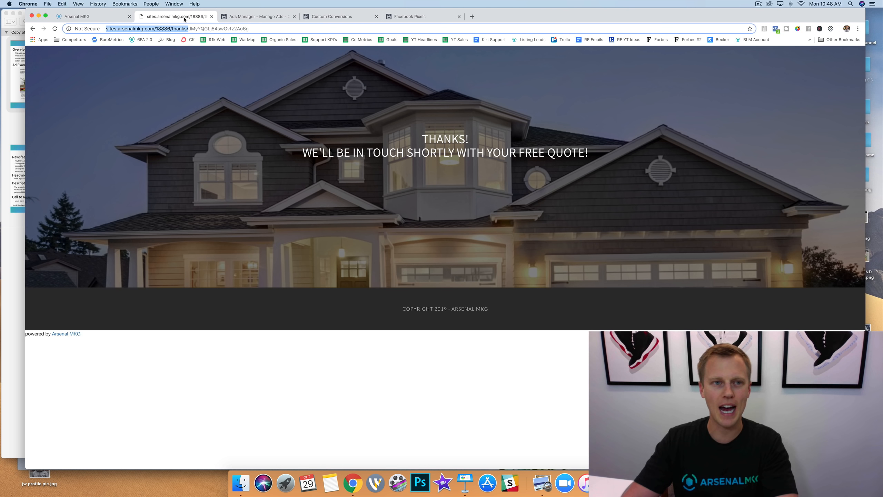
click(186, 29)
drag(187, 29, 105, 25)
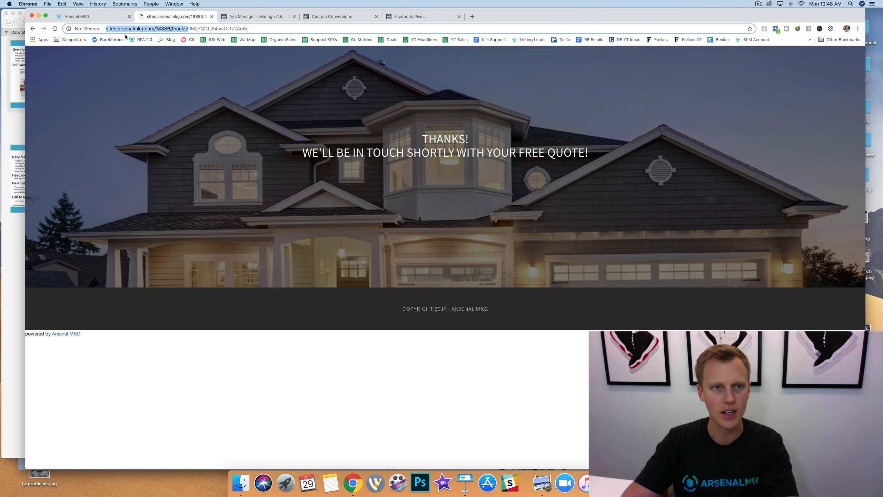
click(188, 30)
drag(188, 29, 257, 27)
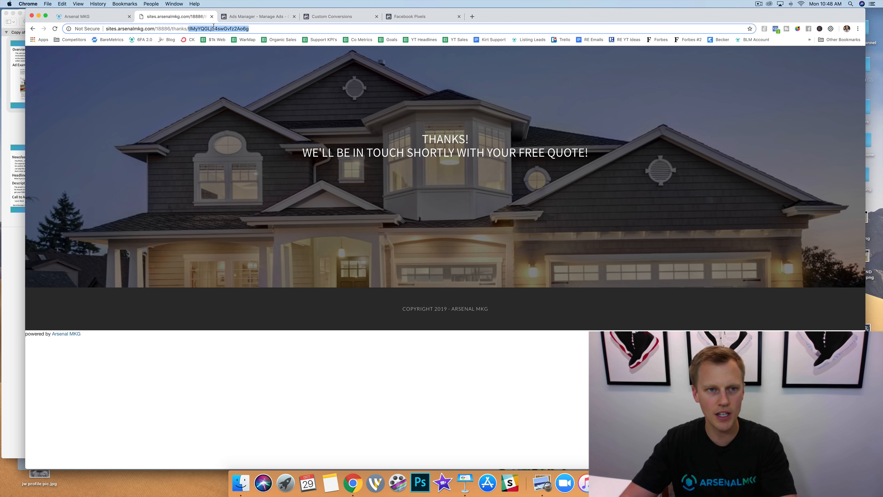
click(186, 29)
drag(187, 29, 61, 22)
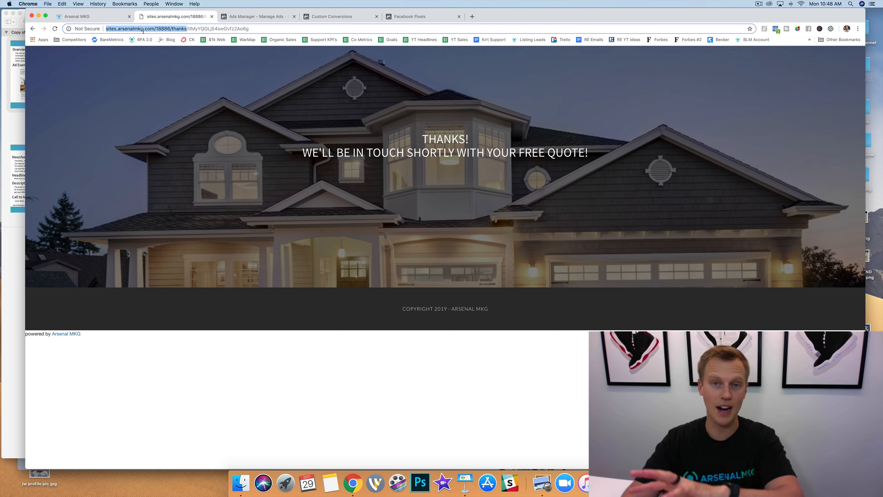
Add the copied thank-you page URL as the "contains" keyword of Rule 1 in the custom conversion.
click(331, 17)
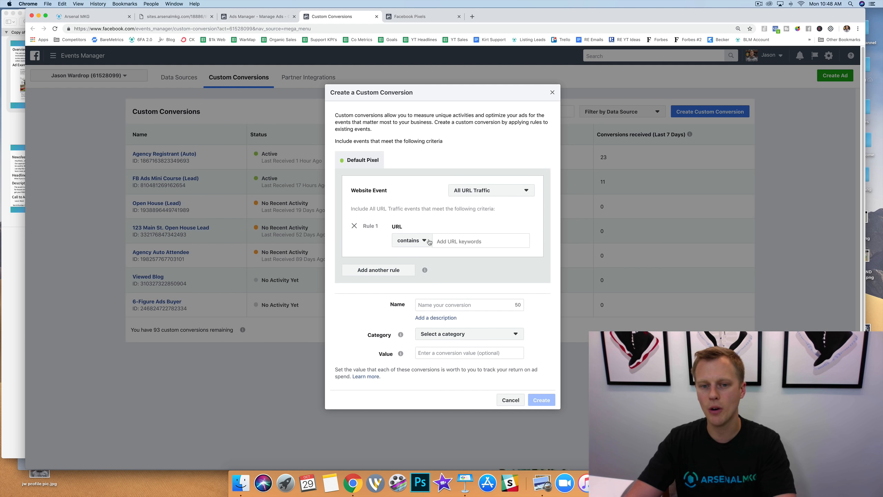
key(super+v)
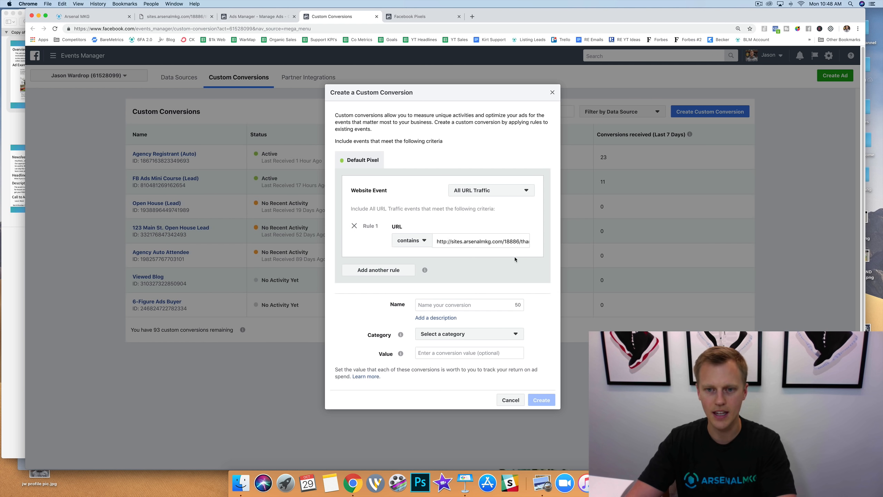
key(Return)
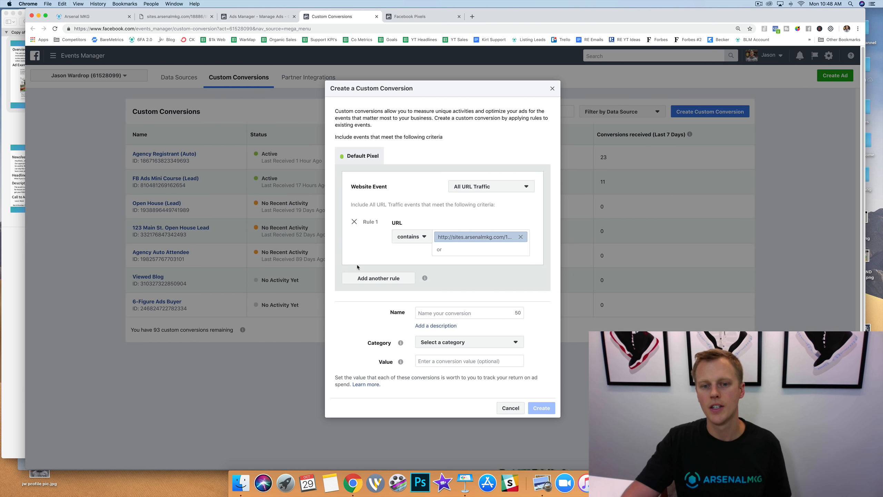
Name the custom conversion "Sell This Week! (Lead)".
click(454, 314)
text(S)
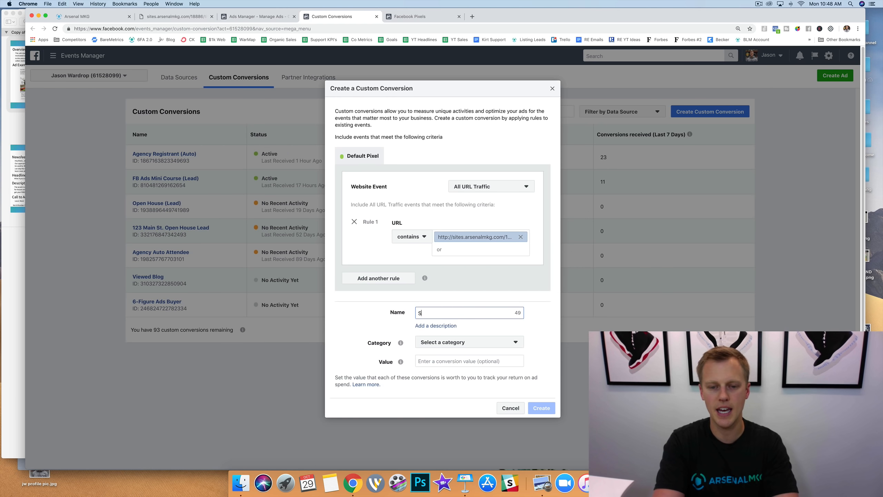
text(ell This Week)
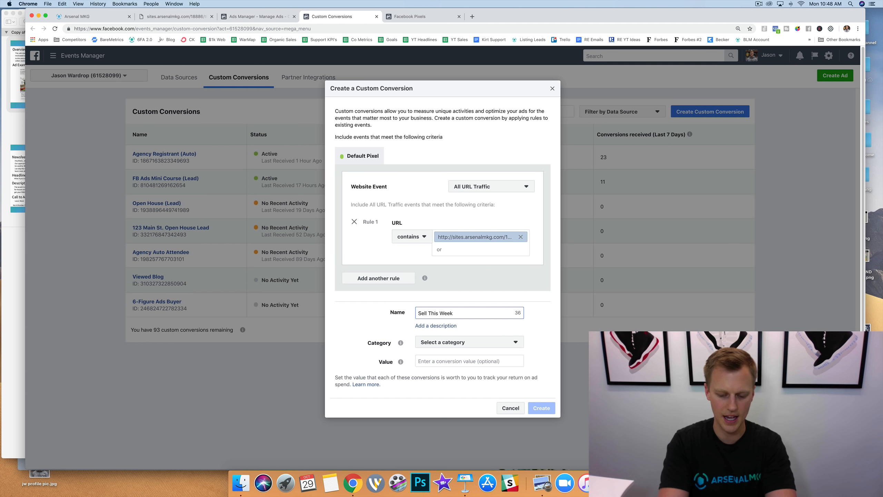
text(! (Lead)
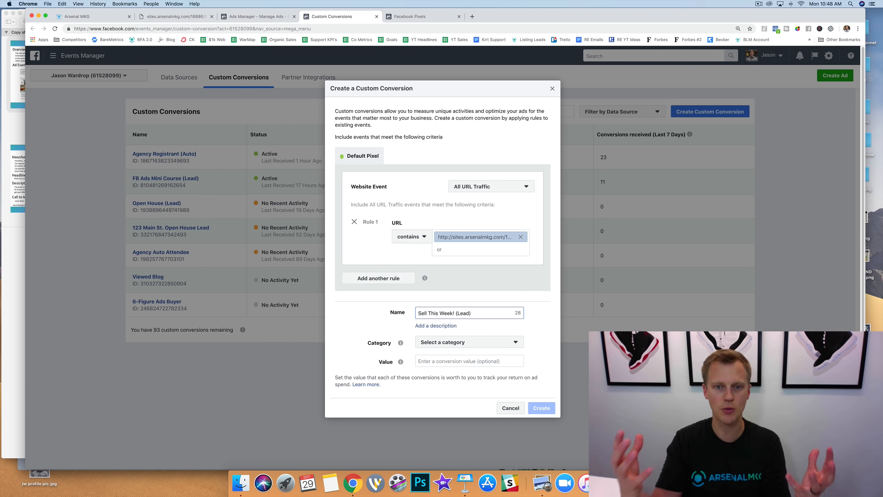
Set the custom conversion's category to Lead and recheck the thank-you page it tracks.
mouse_move(389, 345)
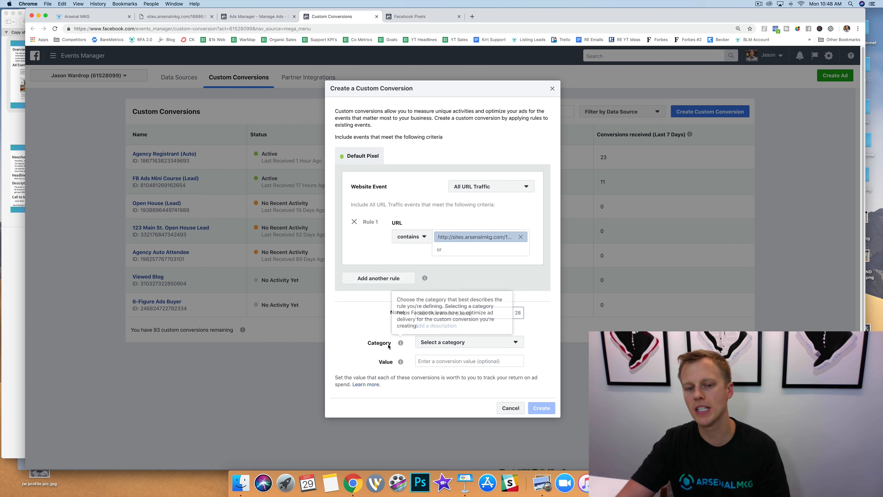
click(440, 343)
click(437, 418)
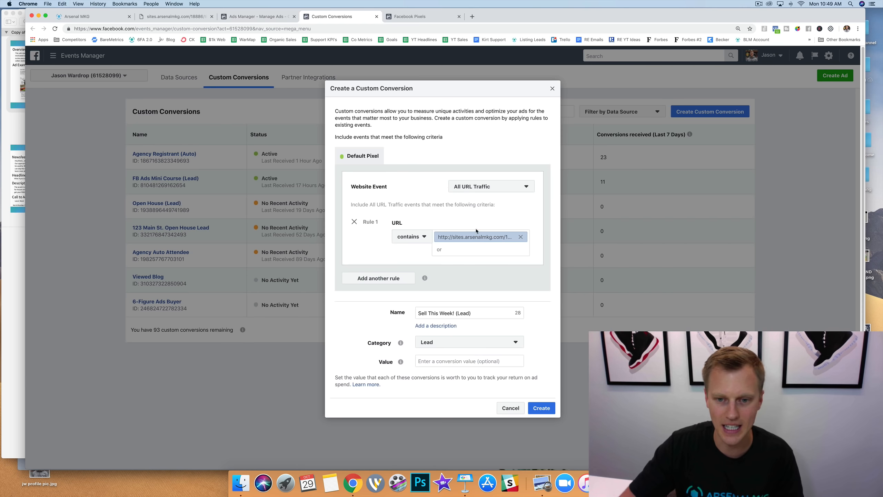
click(175, 17)
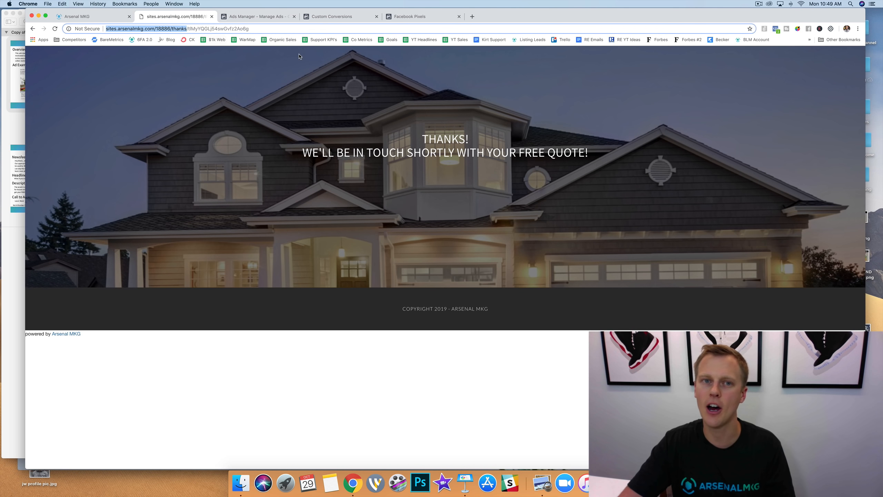
click(332, 17)
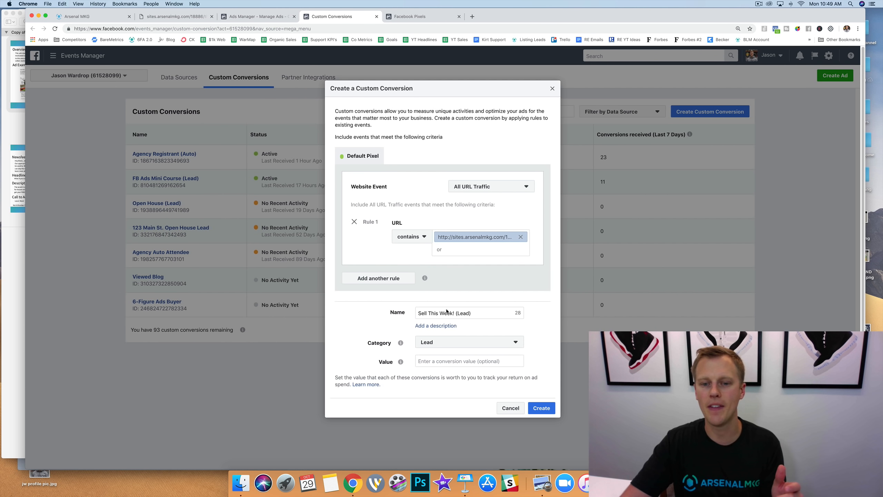
drag(478, 313, 399, 311)
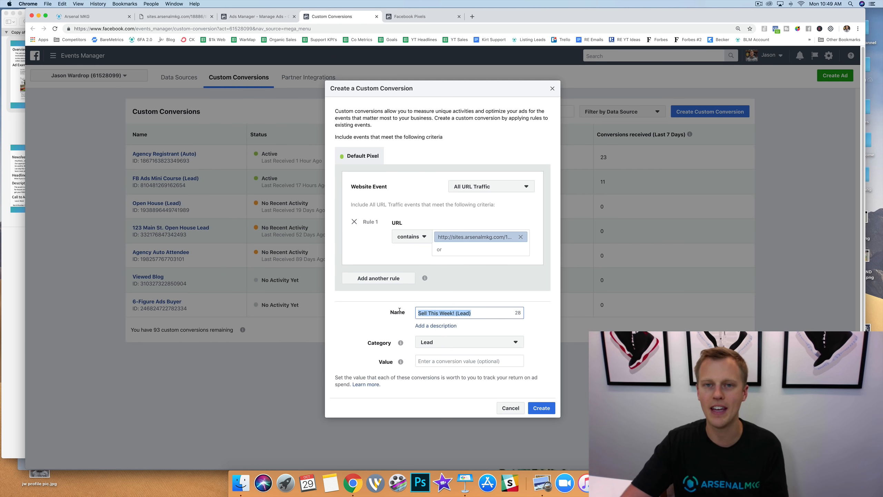
click(438, 345)
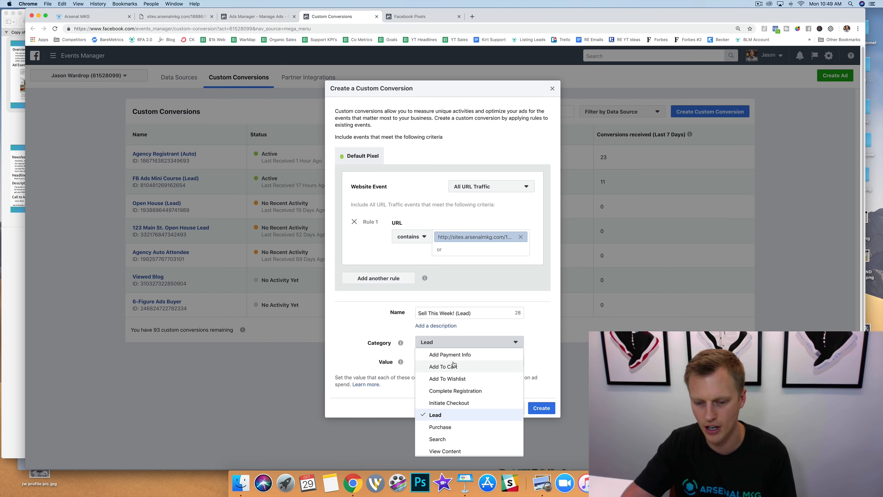
click(467, 417)
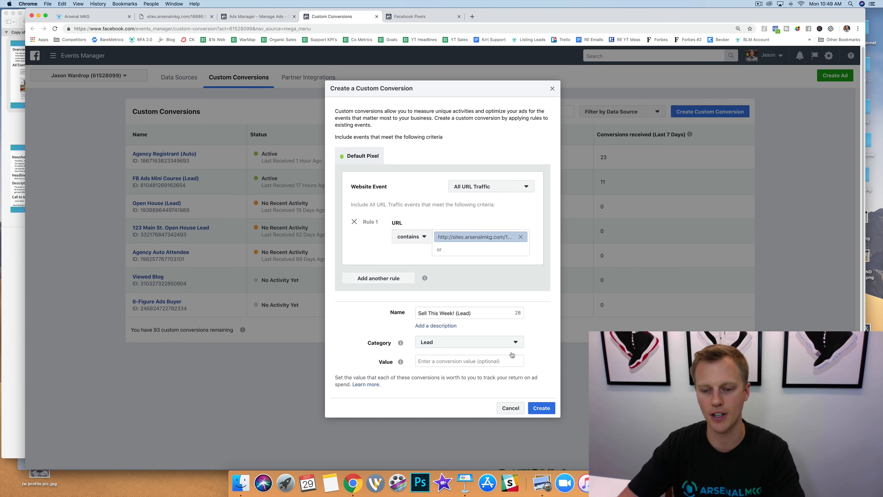
Create the "Sell This Week! (Lead)" custom conversion and return to the Custom Conversions list.
click(541, 408)
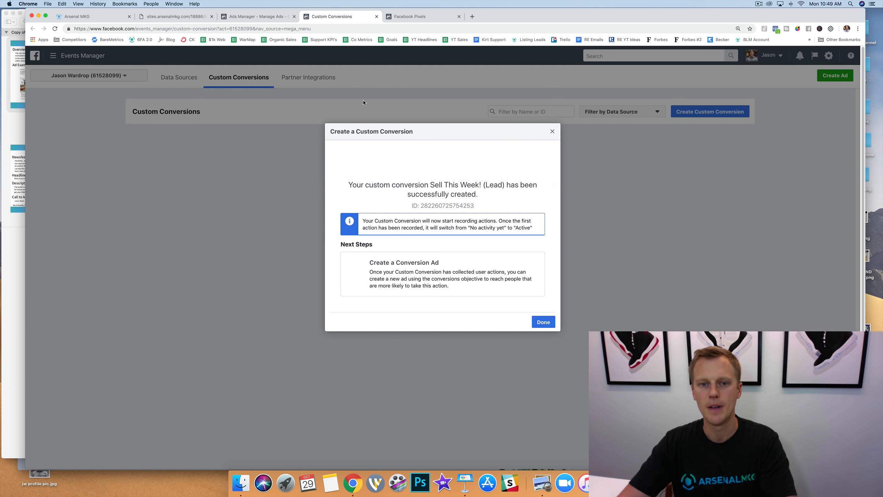
click(544, 322)
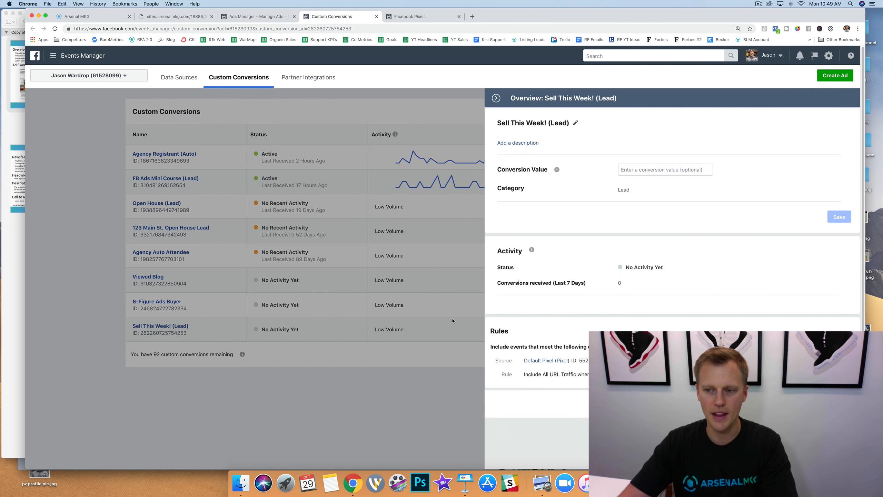
click(399, 400)
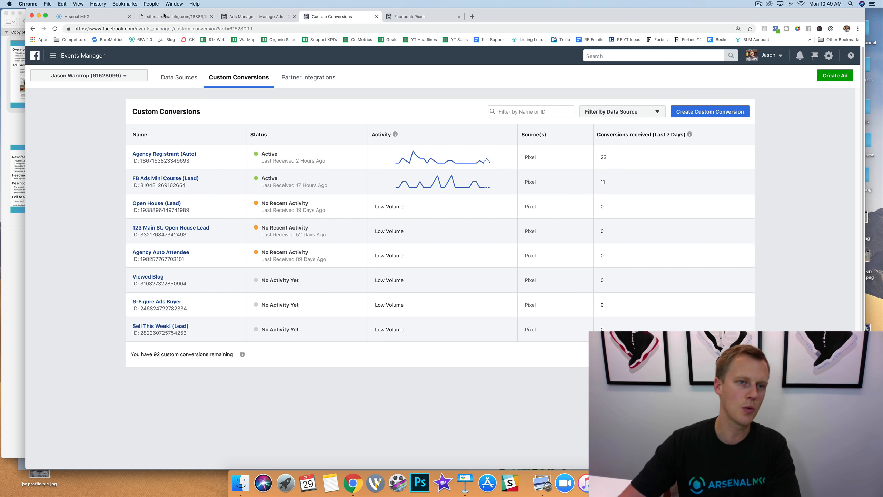
Revisit the lead page's thank-you page, and refresh the Custom Conversions list to check the new conversion's status.
click(163, 17)
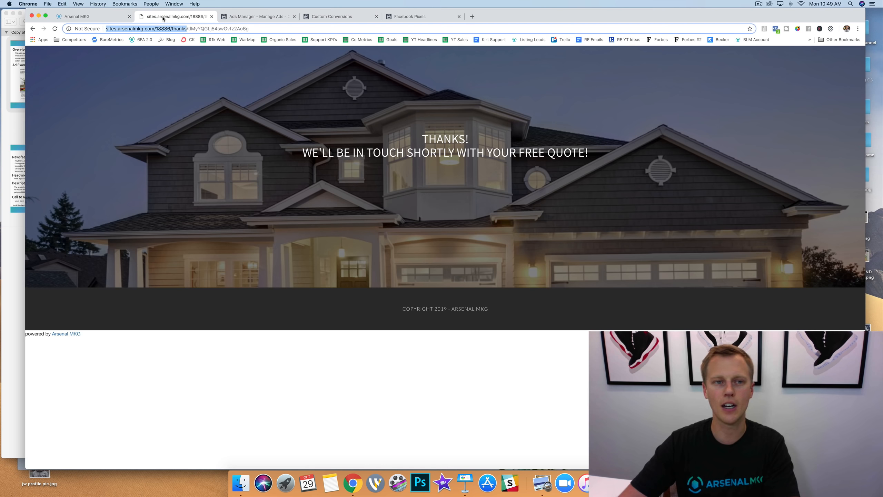
click(181, 116)
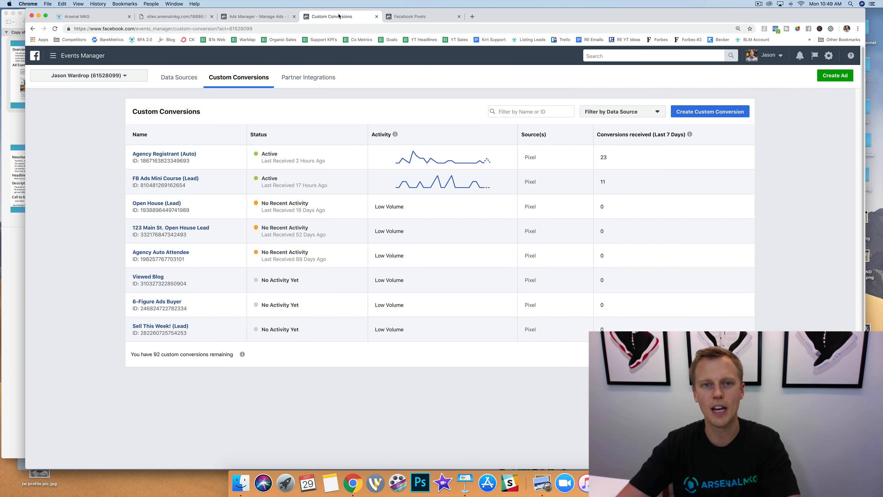
click(340, 16)
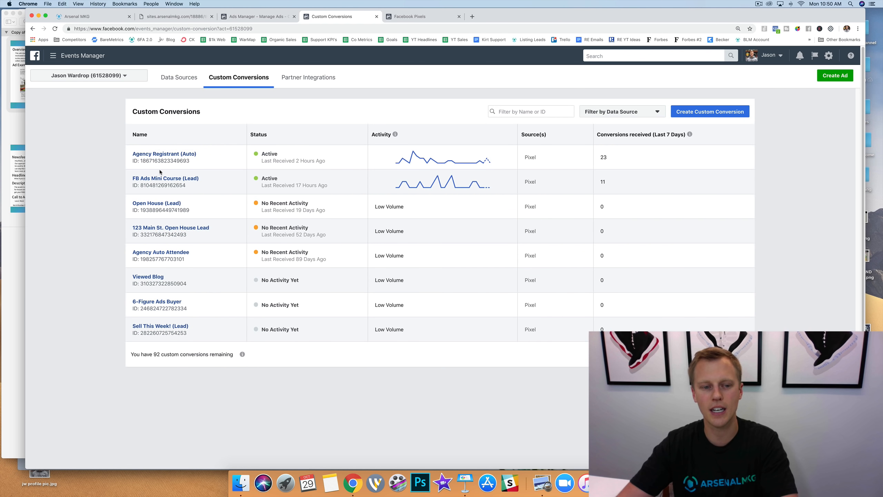
key(super+r)
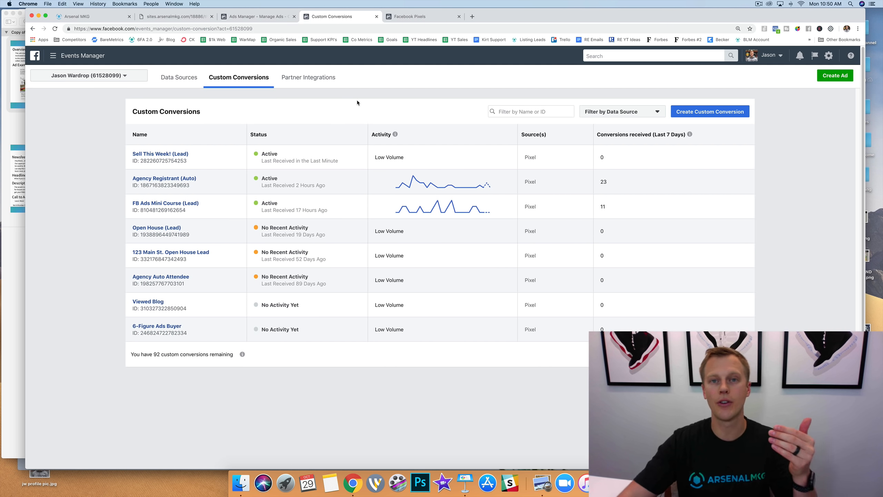
Start a new campaign from scratch in the refreshed Ads Manager, discarding the earlier draft, with Conversions as its objective.
click(257, 17)
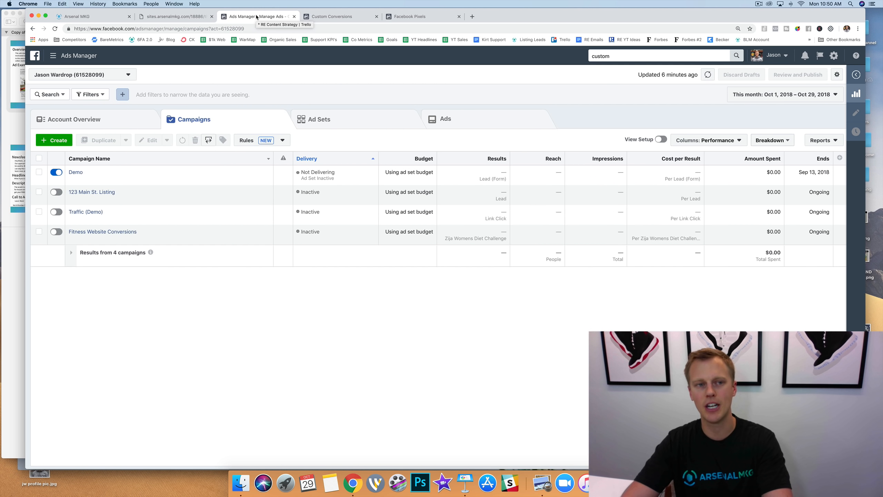
key(super+r)
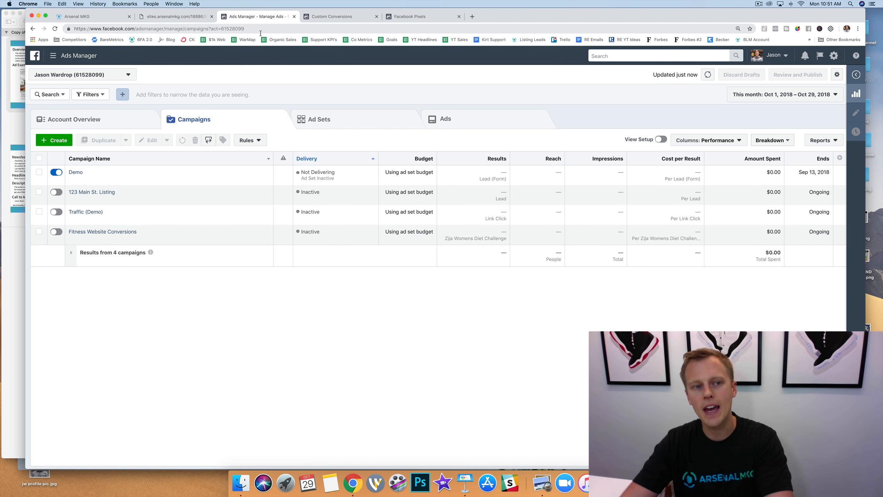
click(56, 141)
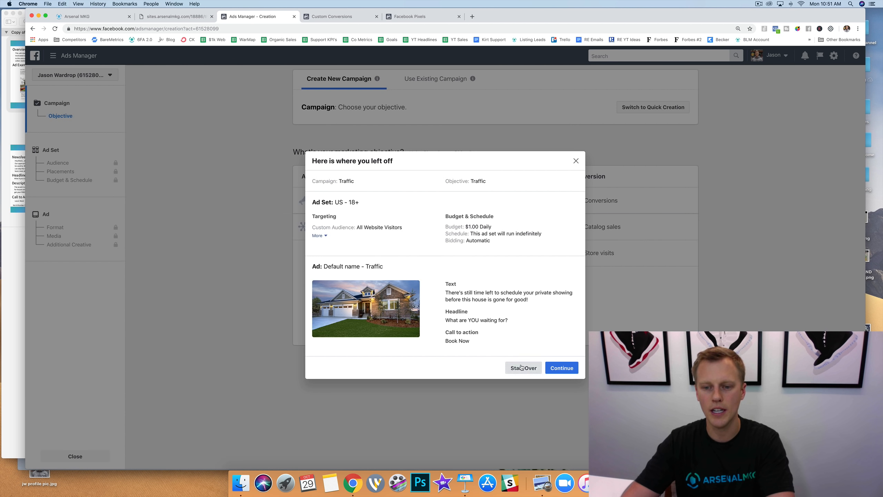
click(524, 368)
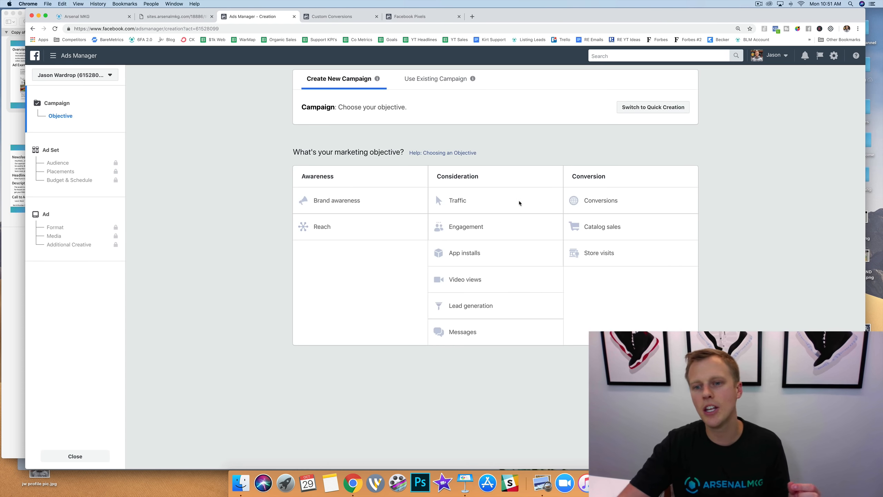
click(619, 201)
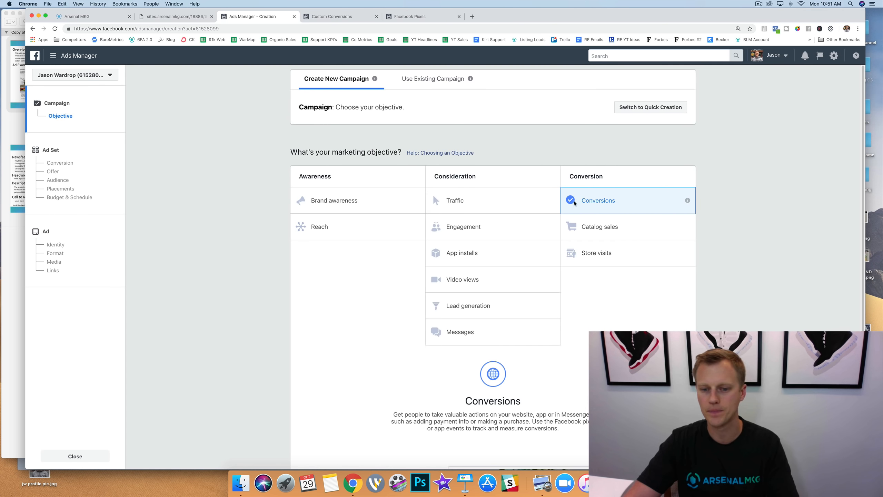
Name the campaign "Sell This Week (campaign Demo)".
scroll(406, 233, down, 5)
click(501, 320)
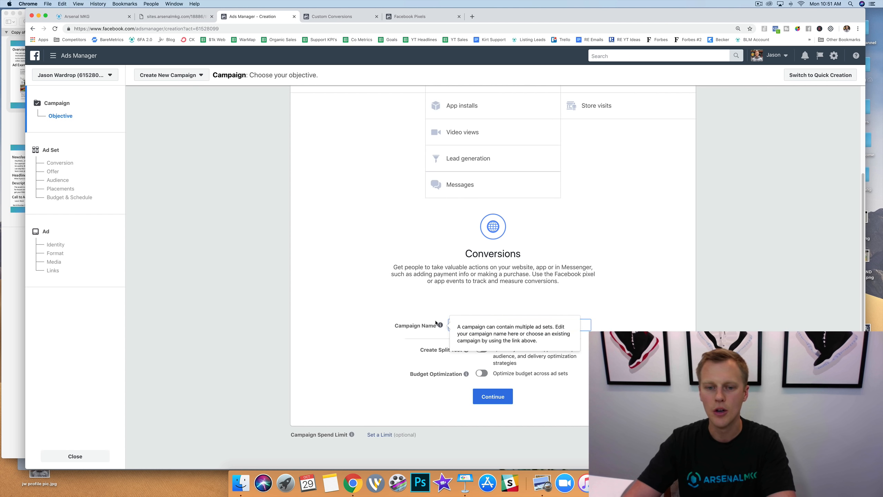
key(super+a)
text(Sell This We)
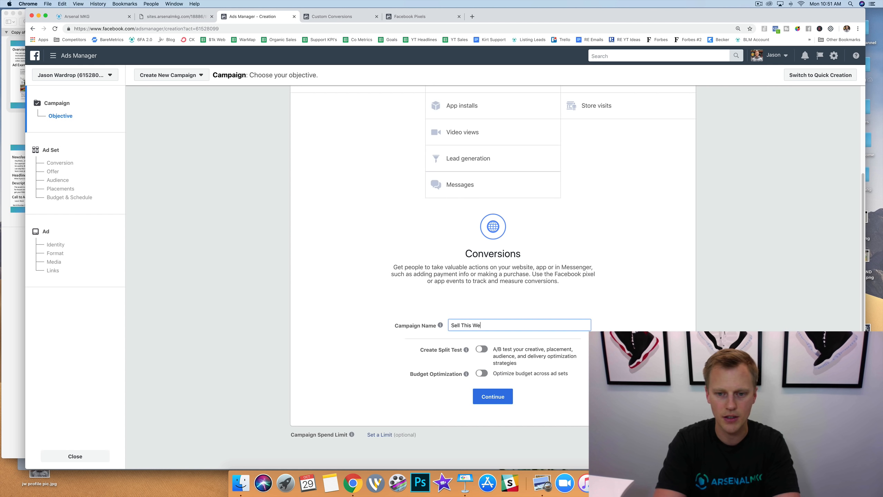
text(ek (campaign Demo)
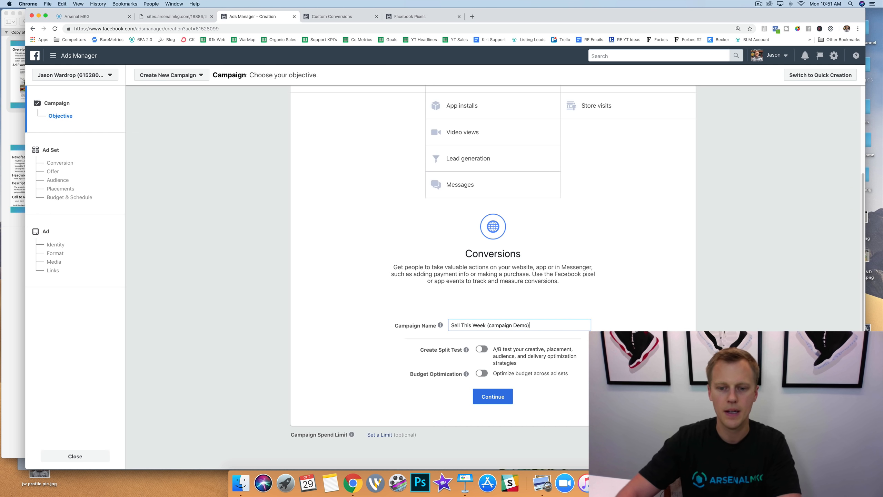
Continue to the ad set and replace its website conversion event with "Sell This Week! (Lead)".
click(493, 397)
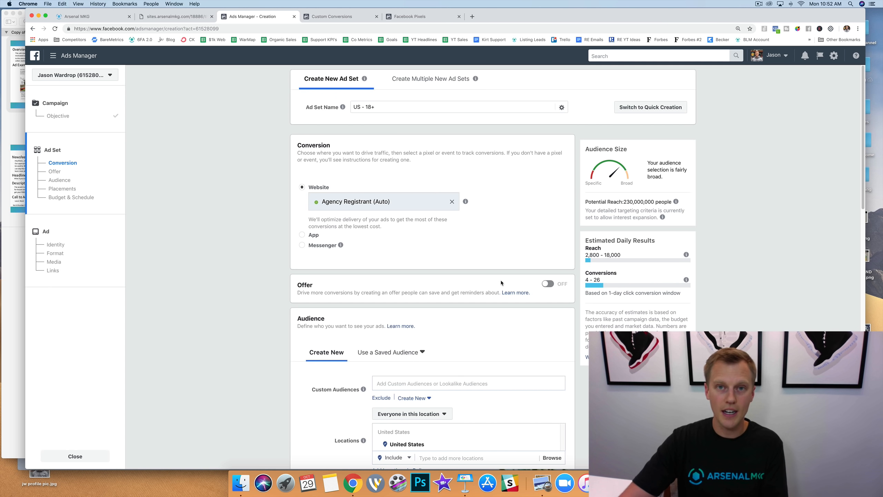
click(453, 202)
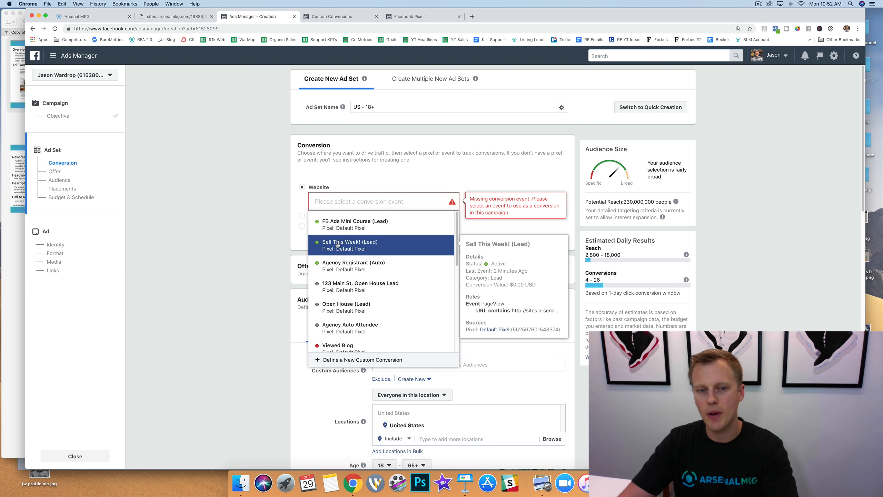
click(359, 248)
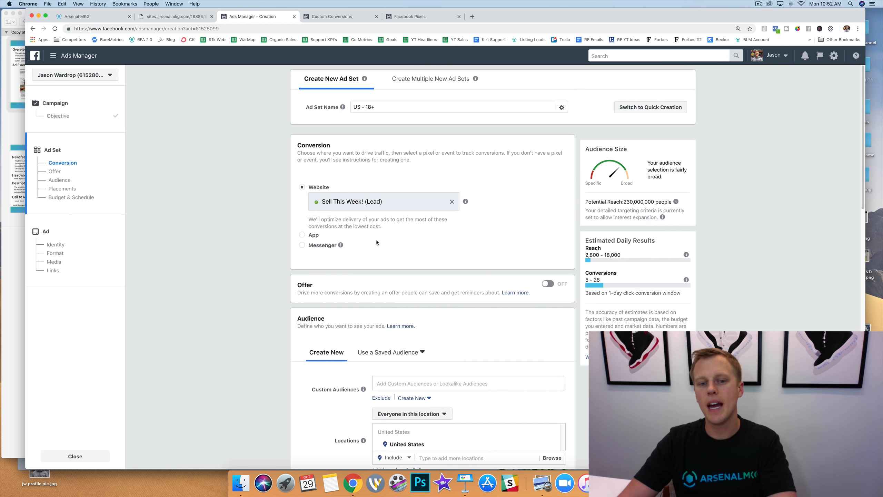
Replace United States with San Clemente, California as the audience location.
scroll(377, 240, down, 3)
scroll(376, 240, down, 3)
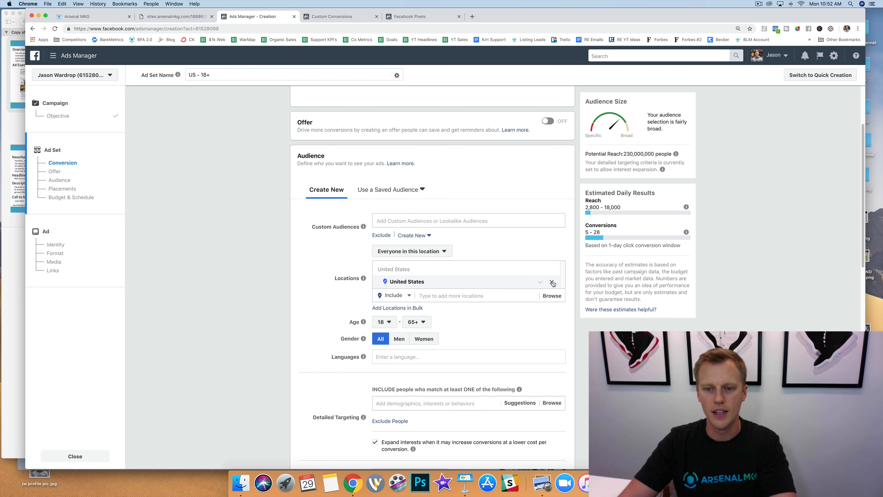
click(552, 282)
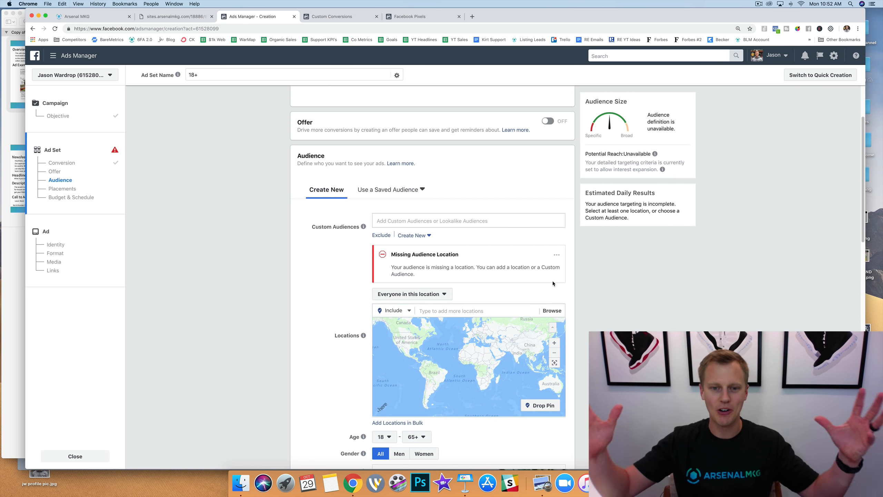
click(446, 310)
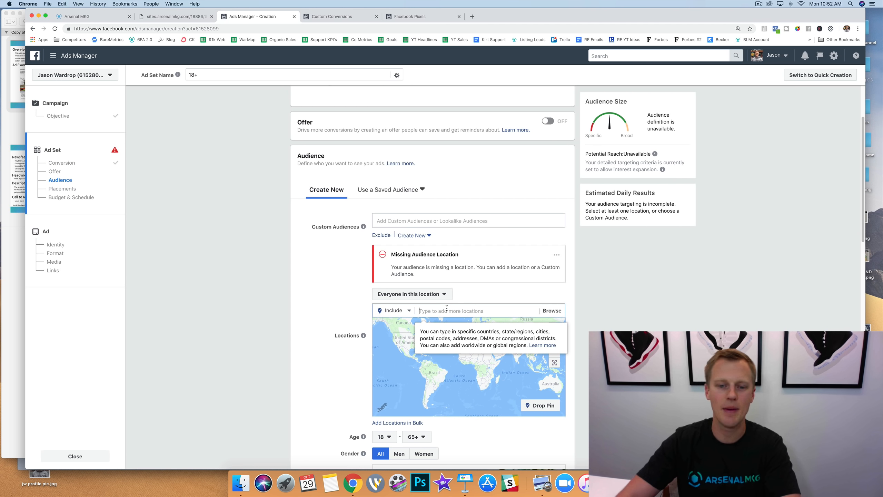
text(San cleme)
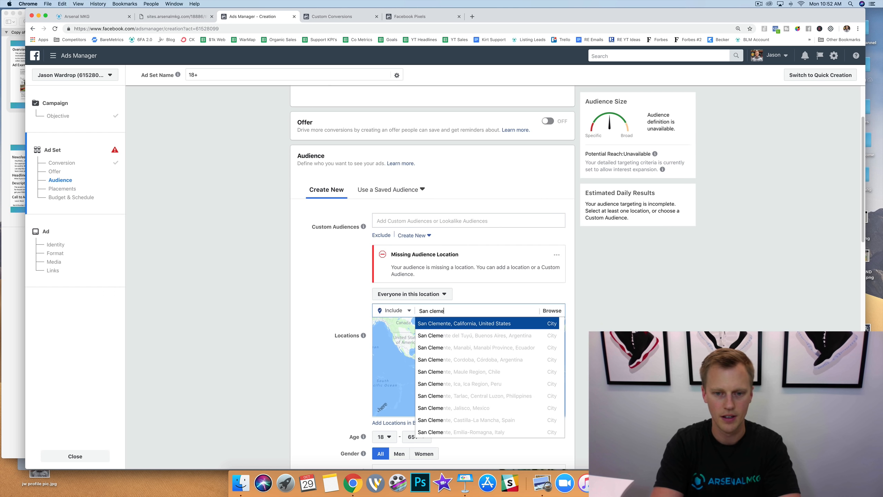
click(456, 323)
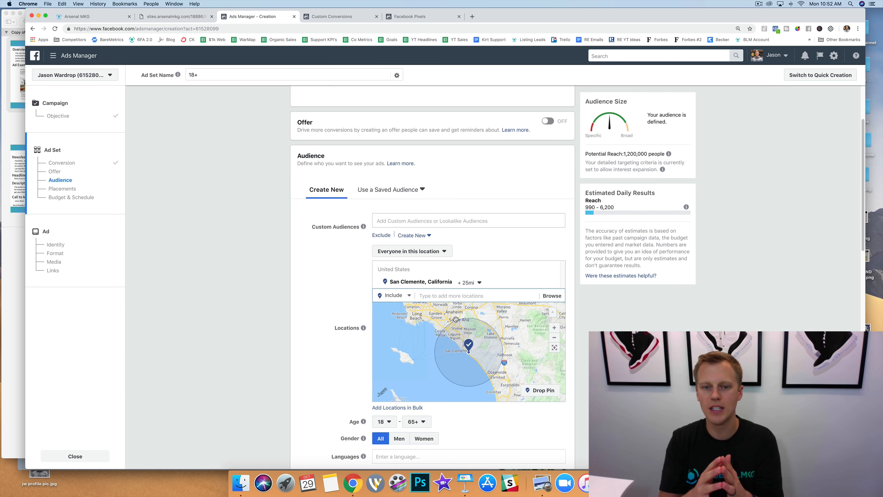
Limit the audience to people who live in this location and set the San Clemente radius to 10 mi.
click(446, 253)
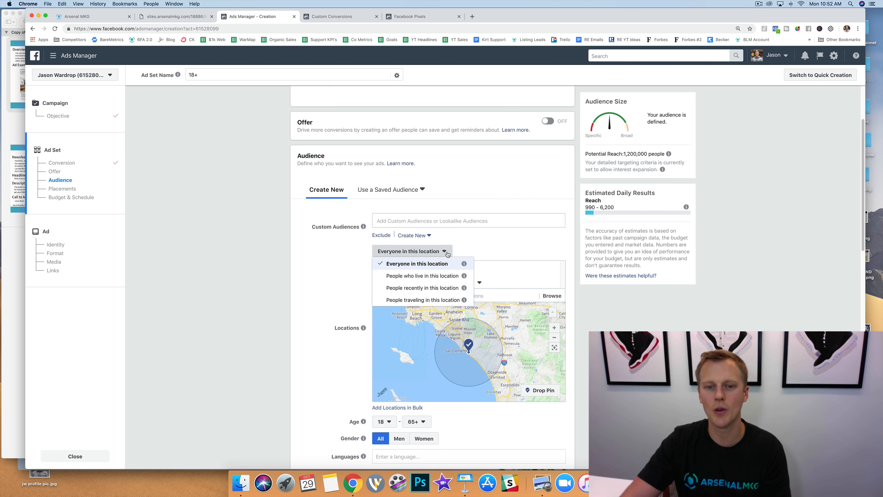
click(442, 276)
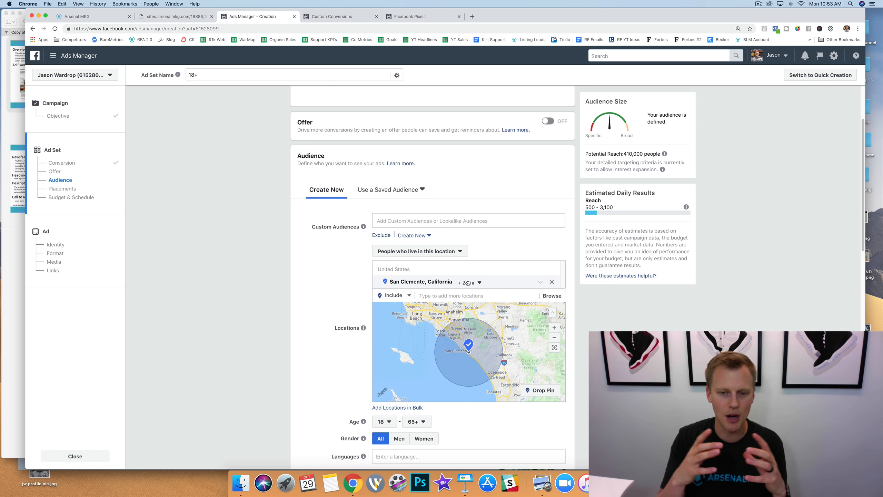
click(467, 282)
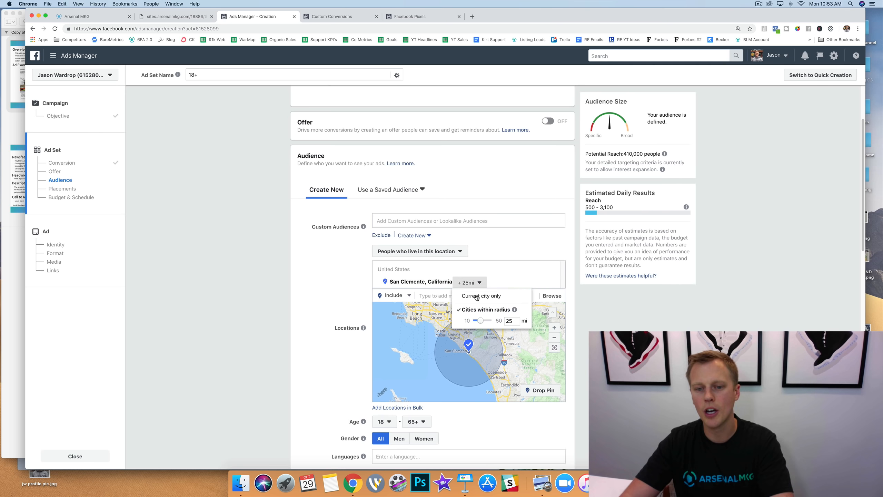
drag(481, 321, 473, 321)
click(281, 316)
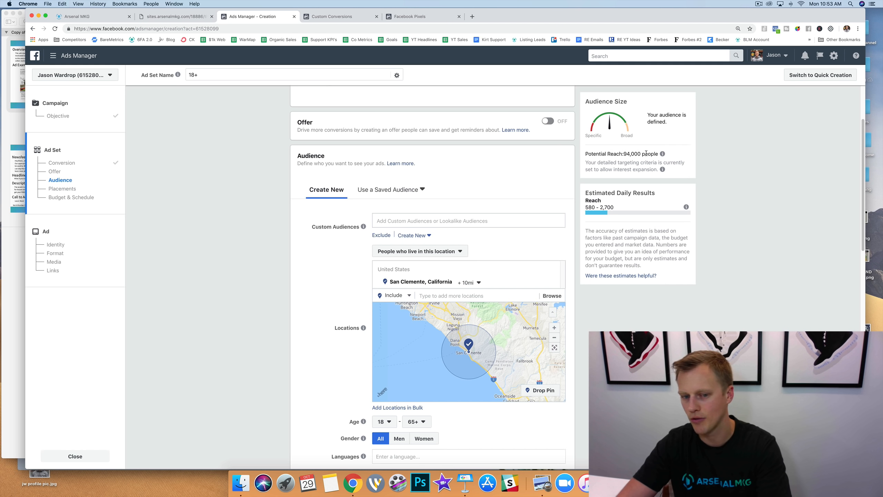
scroll(325, 273, down, 3)
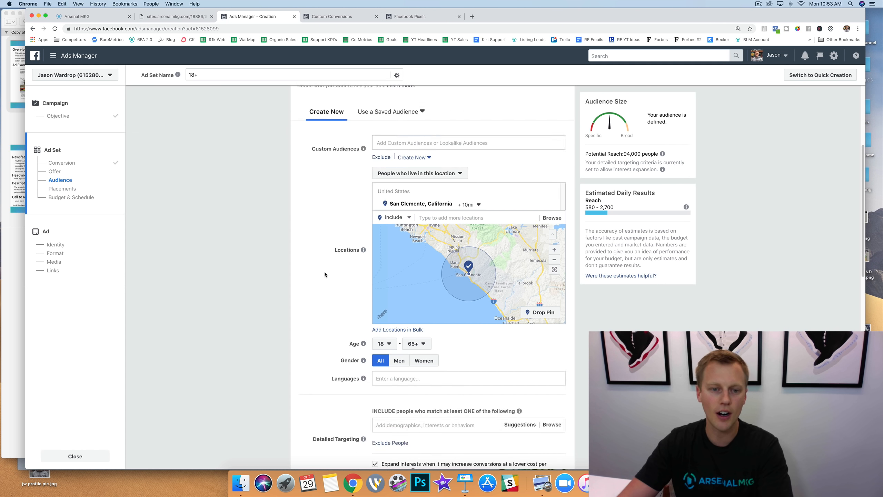
Set the audience's minimum age to 28.
scroll(324, 272, down, 2)
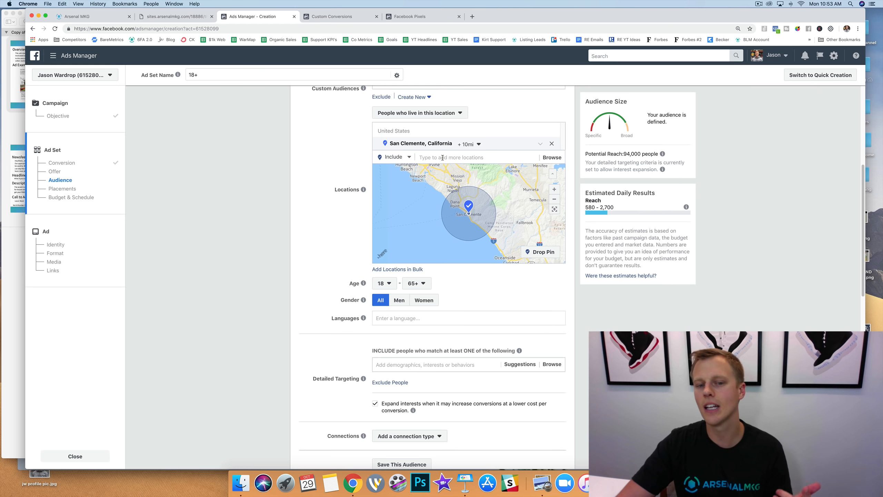
click(393, 284)
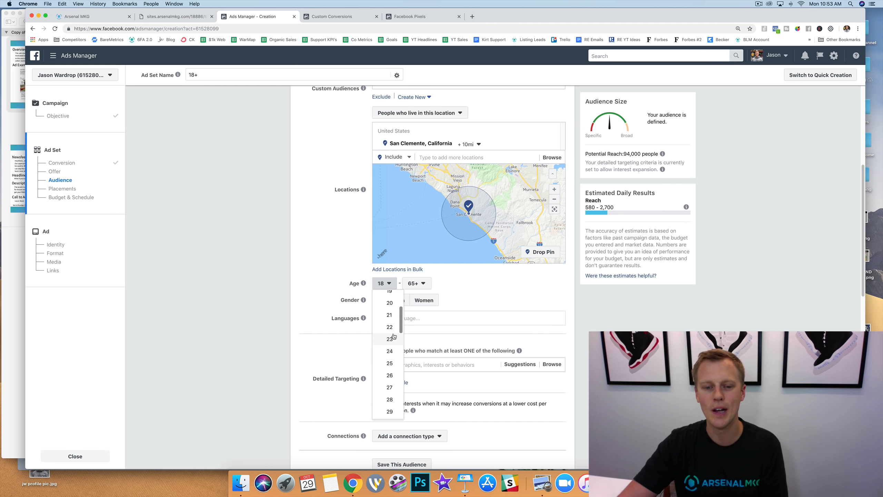
scroll(390, 366, down, 3)
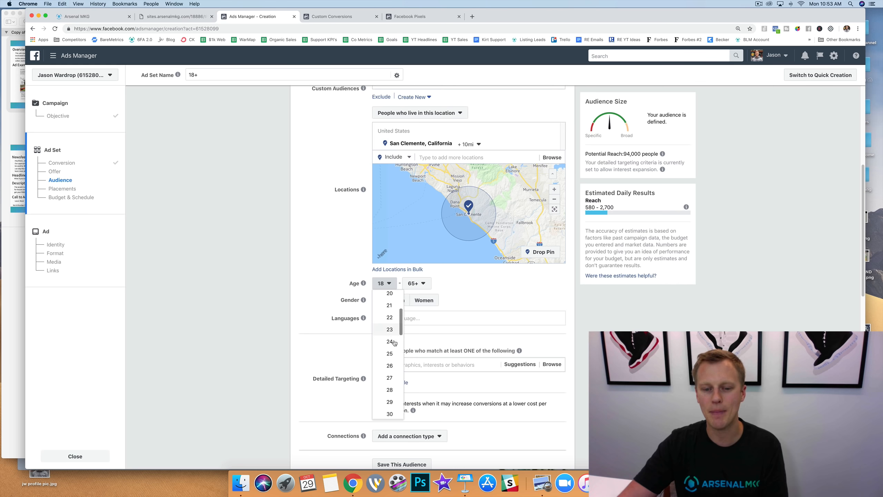
click(390, 389)
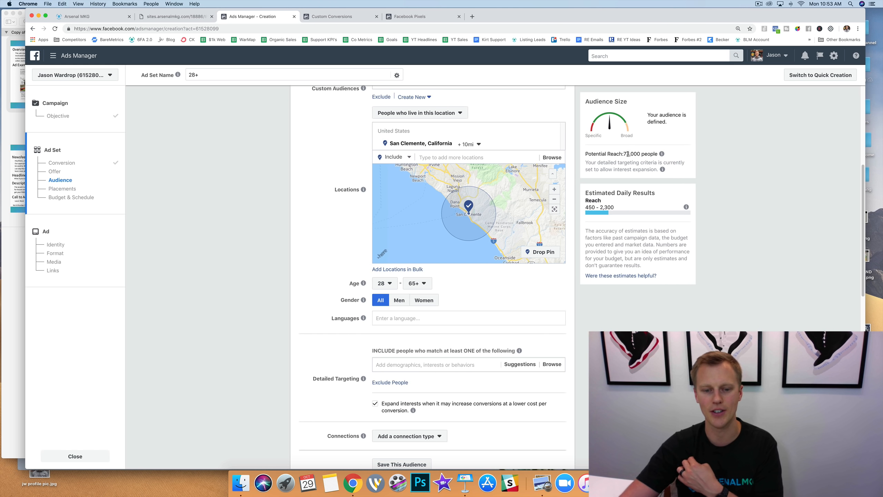
Turn off the detailed targeting option that expands interests when it may increase conversions at a lower cost.
scroll(305, 256, down, 3)
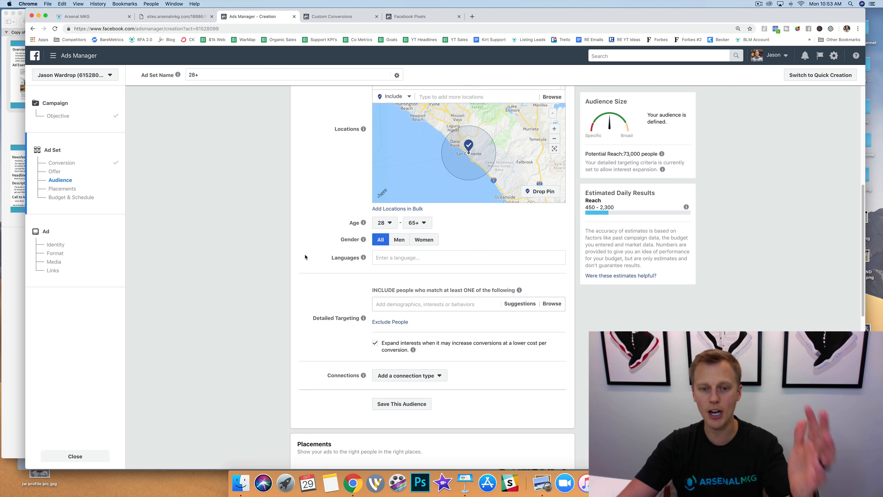
scroll(305, 256, down, 3)
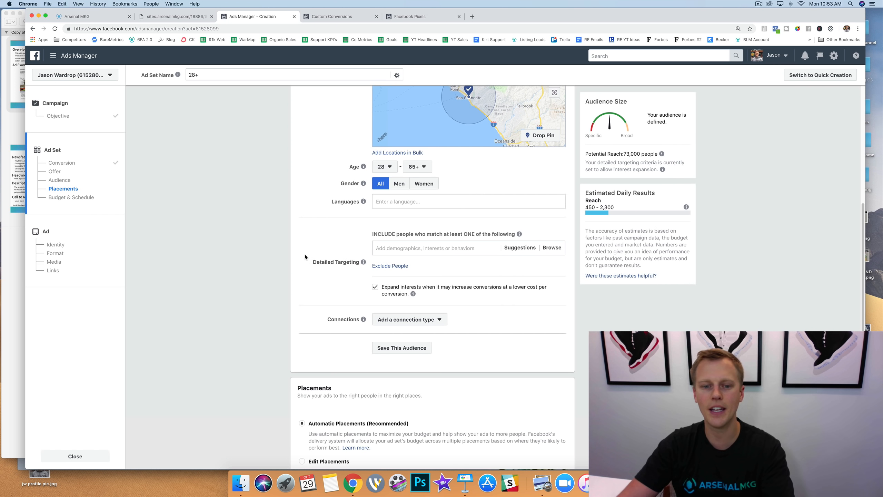
click(375, 288)
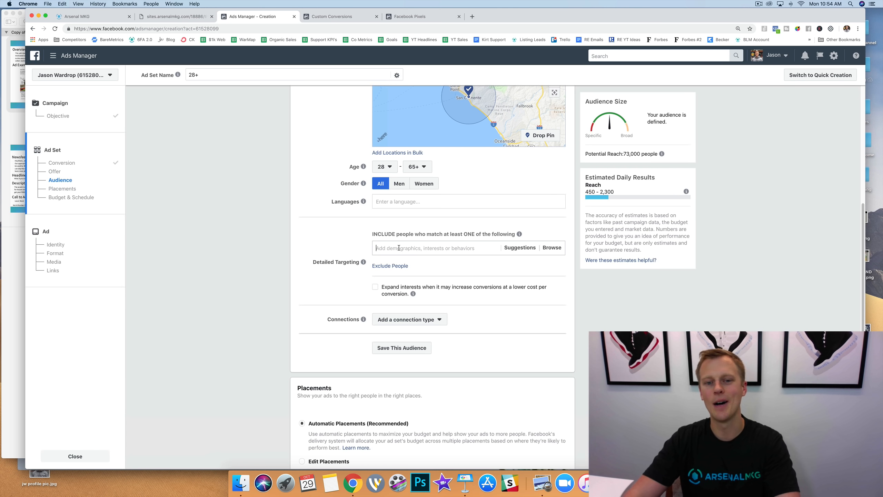
Try adding the Homeowner association interest to the detailed targeting and remove it again.
text(homeowners)
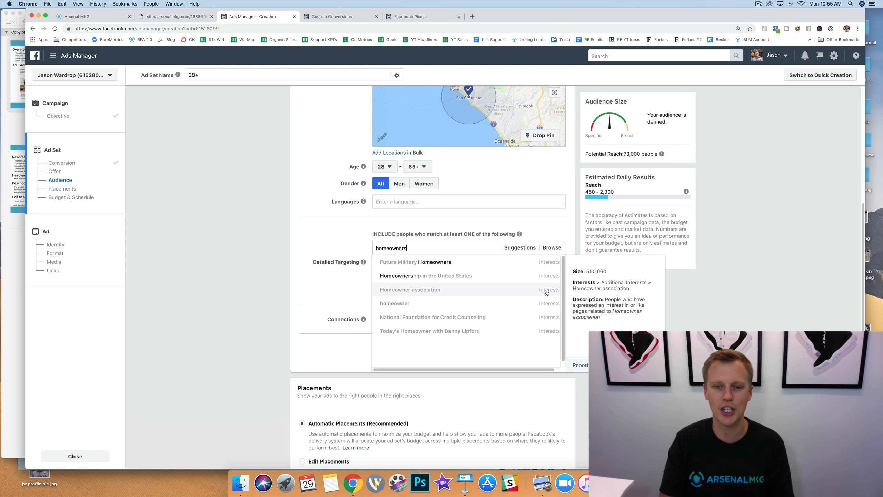
click(437, 291)
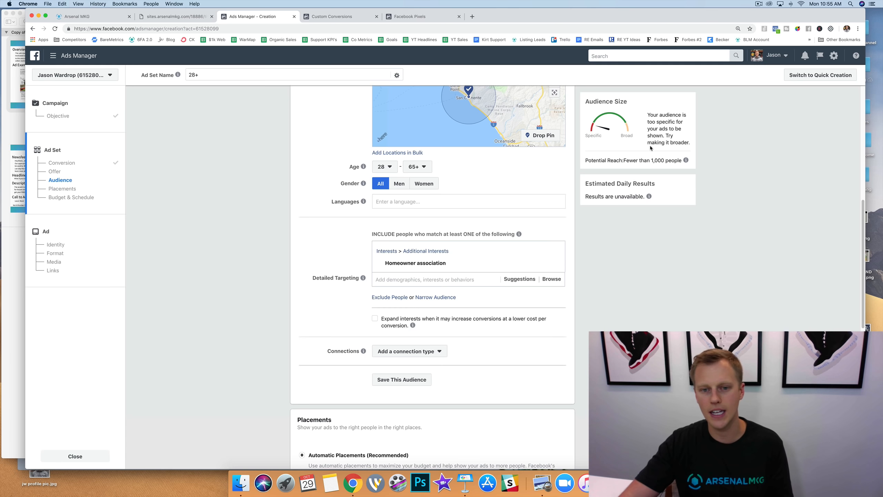
click(557, 267)
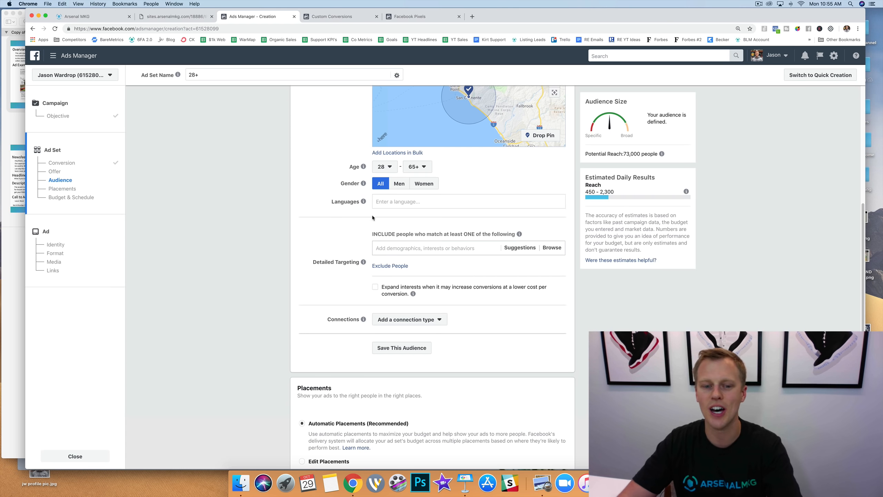
Switch to editing placements manually and keep only Facebook Feeds, deselecting all other Facebook, Instagram, Audience Network and Messenger placements.
scroll(348, 219, down, 10)
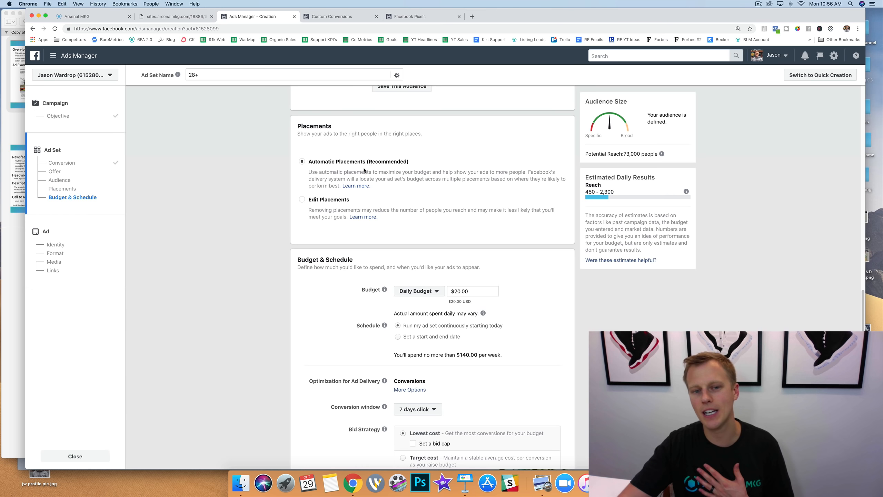
click(302, 199)
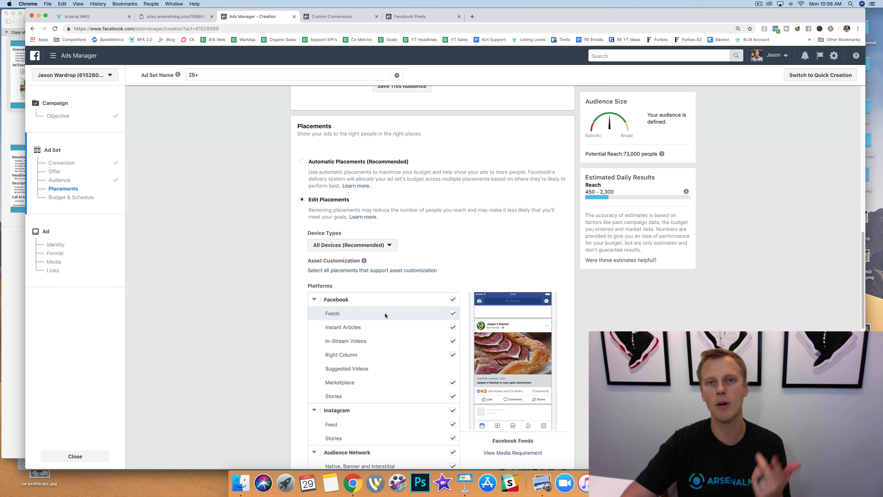
scroll(390, 303, down, 3)
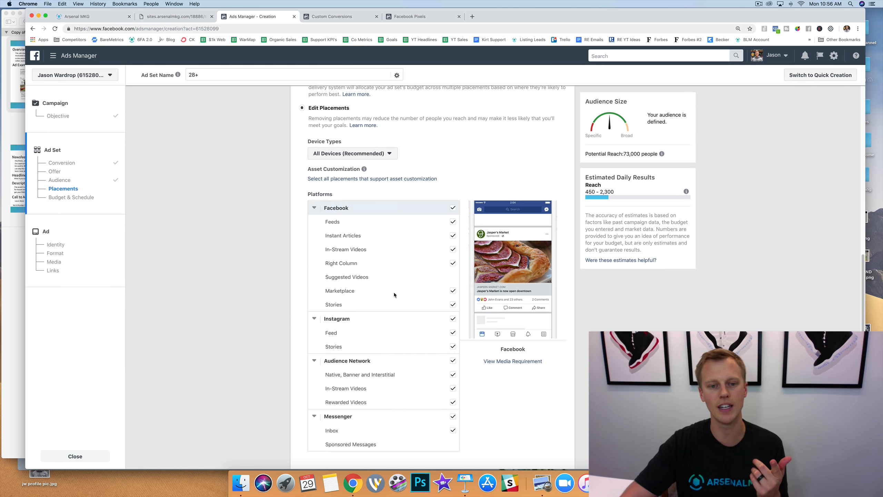
click(453, 236)
click(453, 249)
click(452, 263)
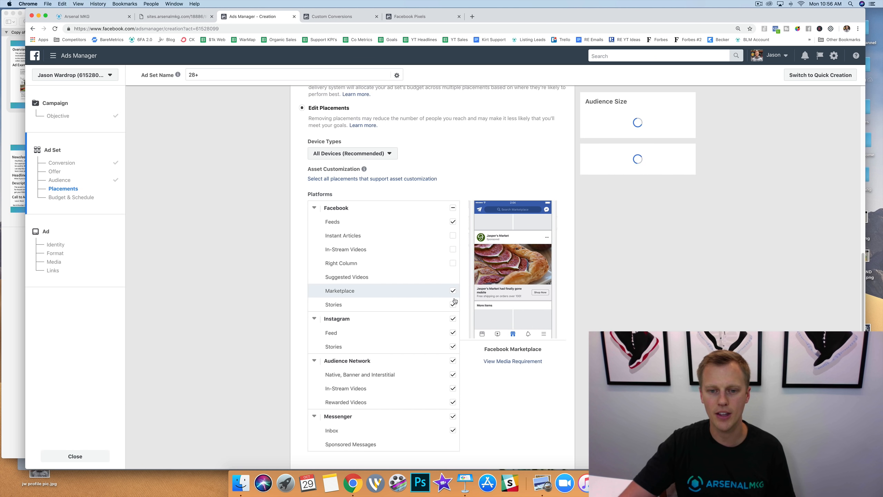
click(453, 295)
click(453, 319)
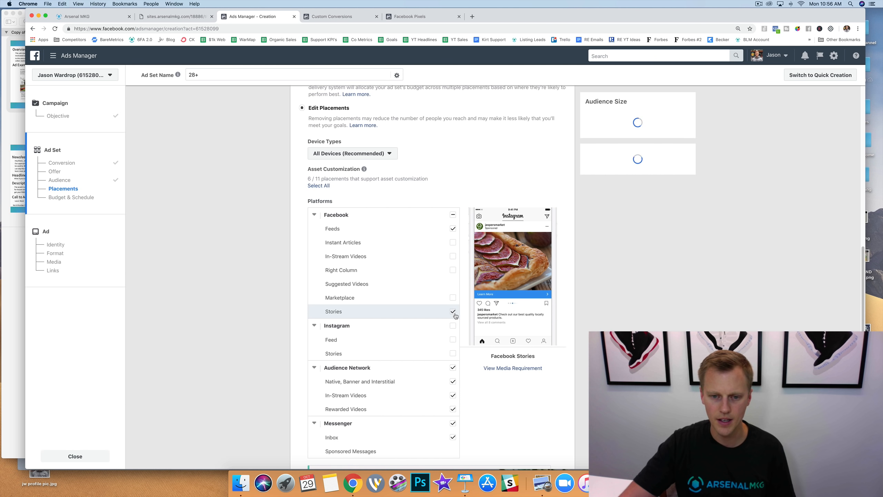
click(452, 311)
click(453, 368)
click(453, 423)
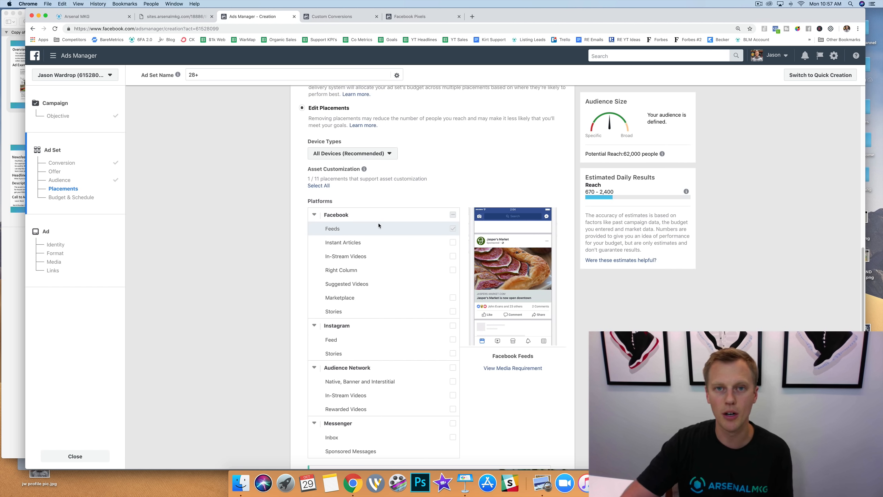
Set the ad set's daily budget to $5.00.
scroll(334, 226, down, 2)
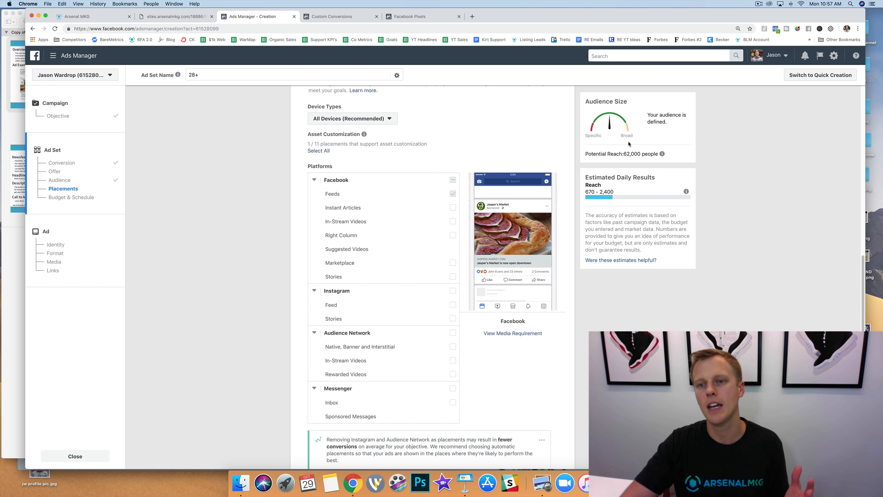
drag(625, 152, 629, 153)
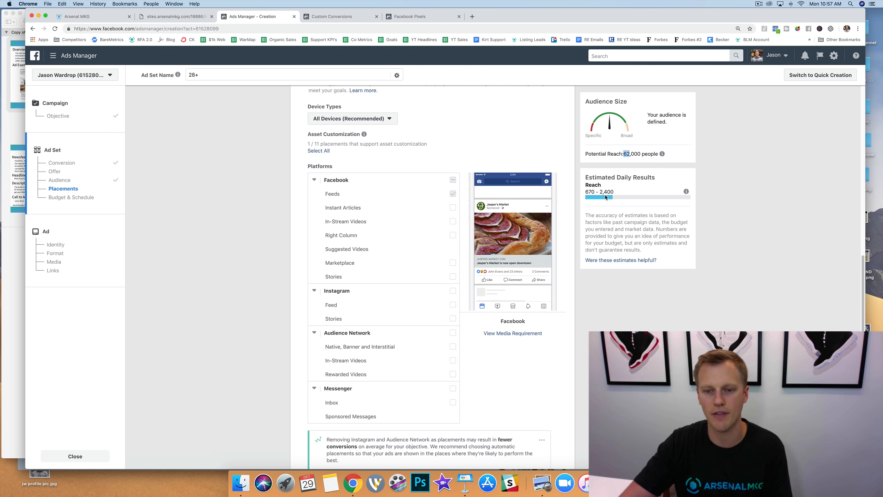
scroll(581, 278, down, 4)
scroll(562, 291, down, 20)
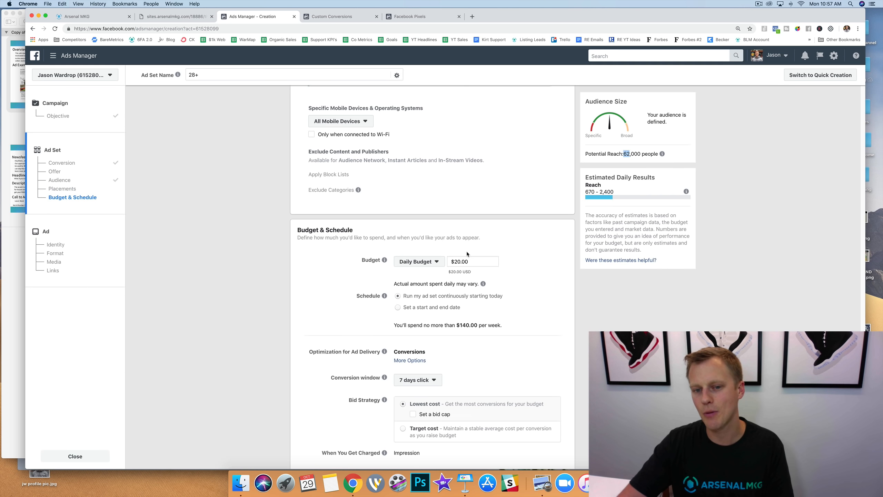
click(459, 264)
key(BackSpace)
key(BackSpace)
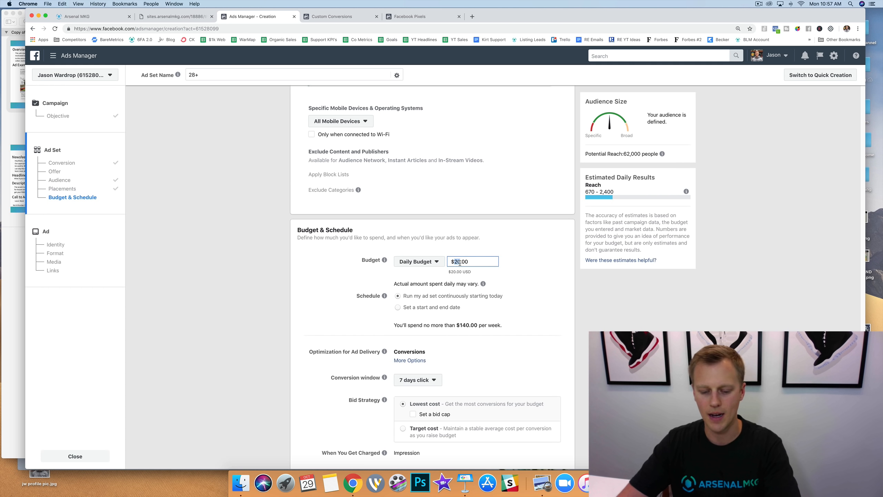
text(5)
click(542, 257)
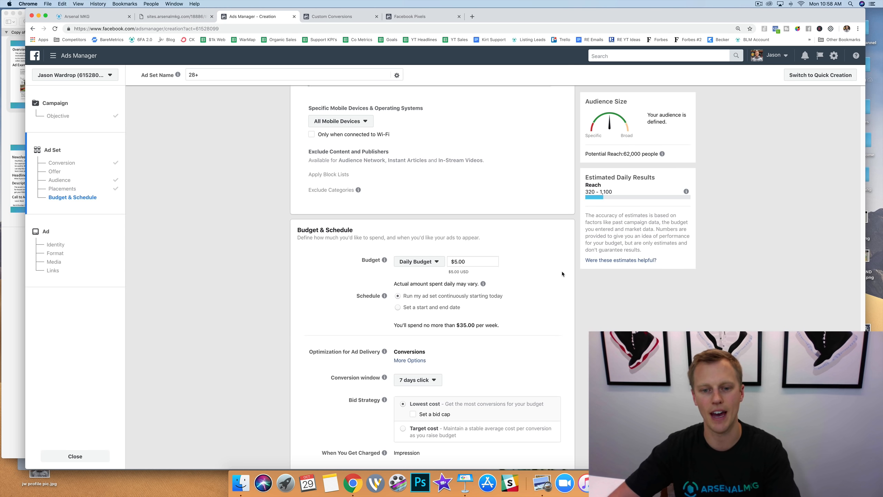
Continue to the ad setup and choose Real Estate Agent as the Facebook Page representing the business.
scroll(548, 261, down, 3)
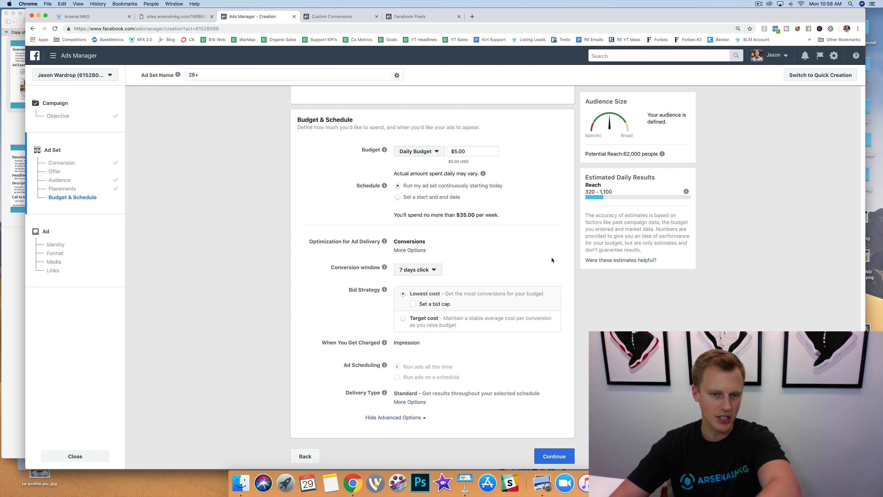
click(553, 456)
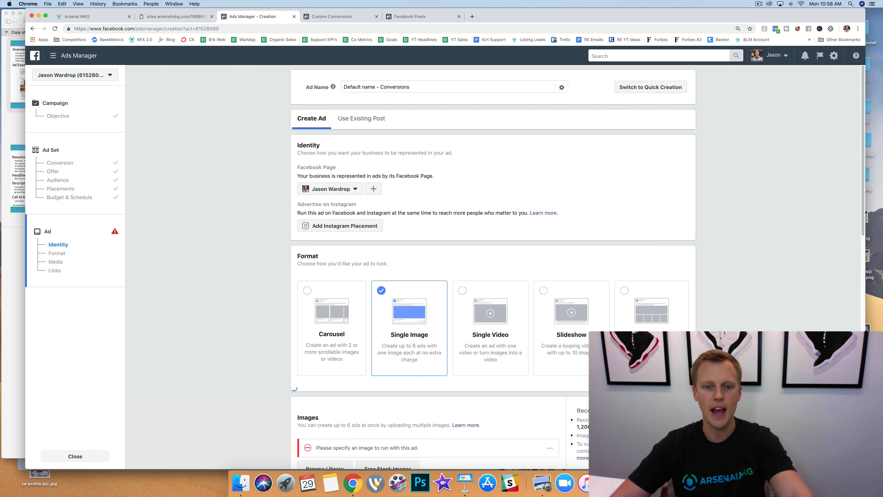
click(18, 175)
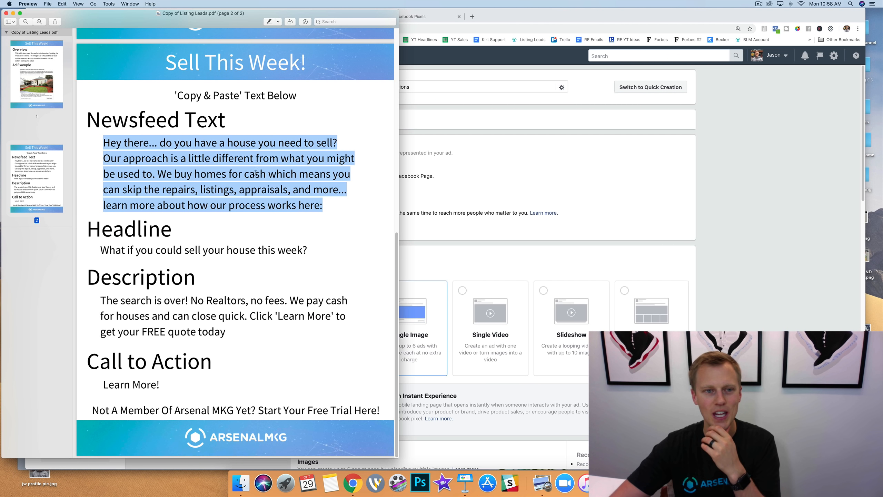
click(504, 156)
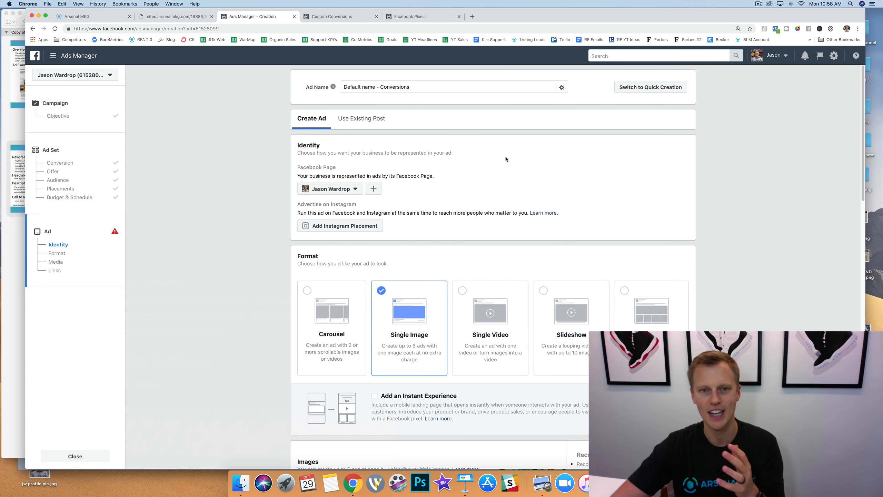
click(353, 190)
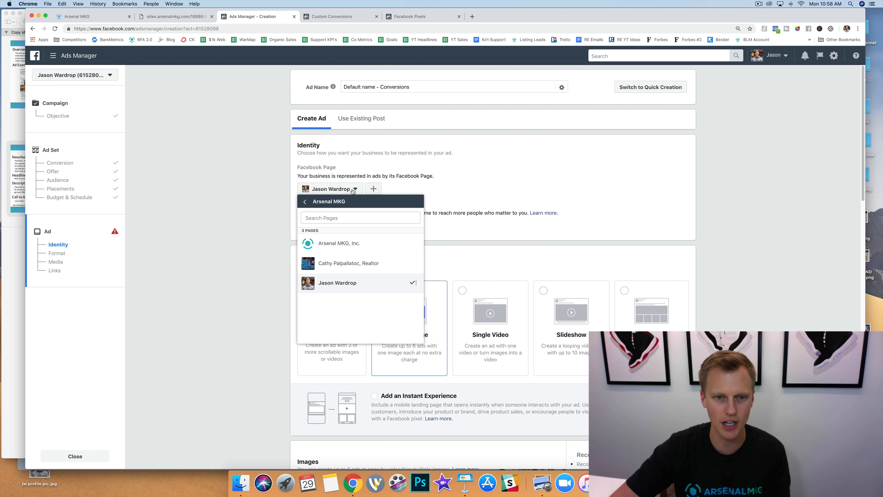
click(305, 202)
scroll(362, 254, down, 3)
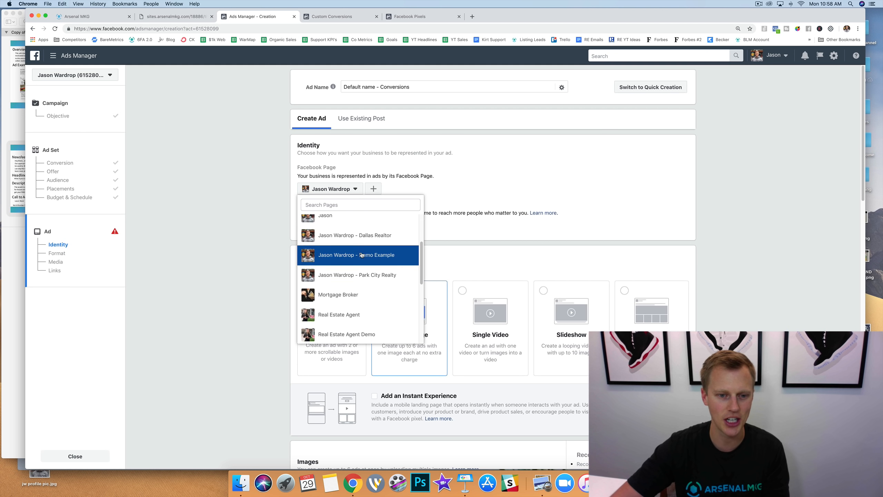
click(367, 305)
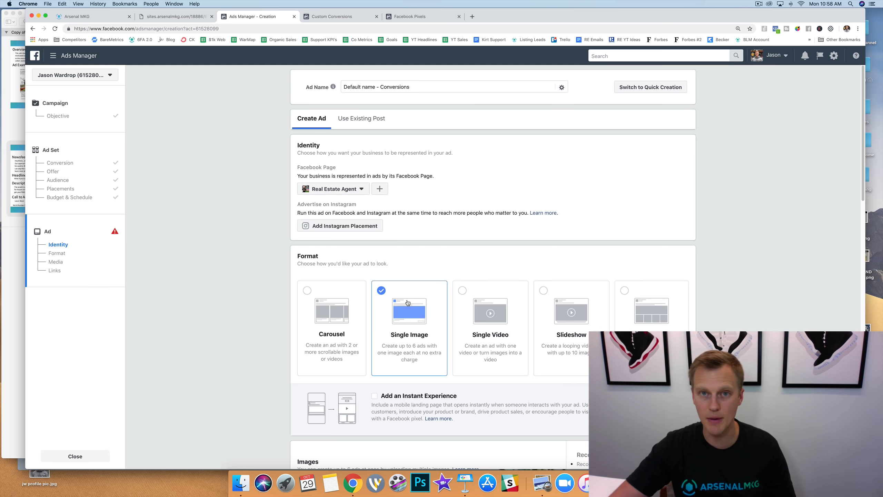
Upload house.jpg from the Desktop as the image of the single-image ad.
scroll(409, 306, down, 8)
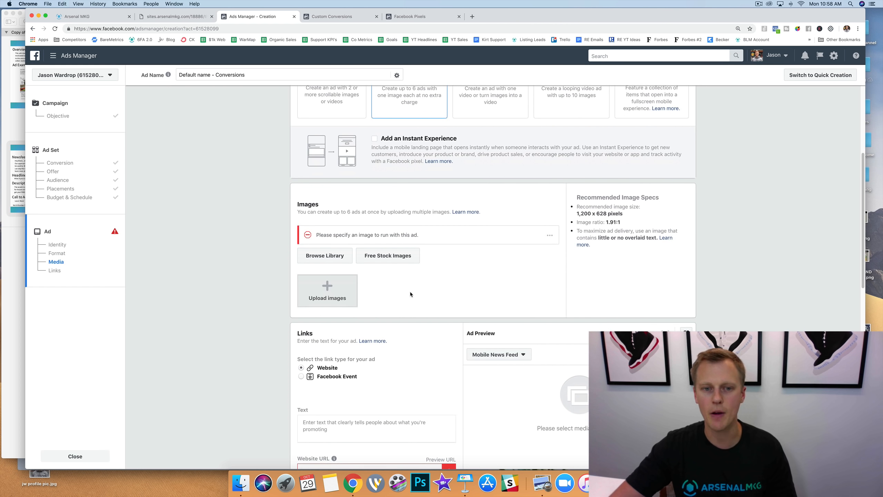
click(326, 292)
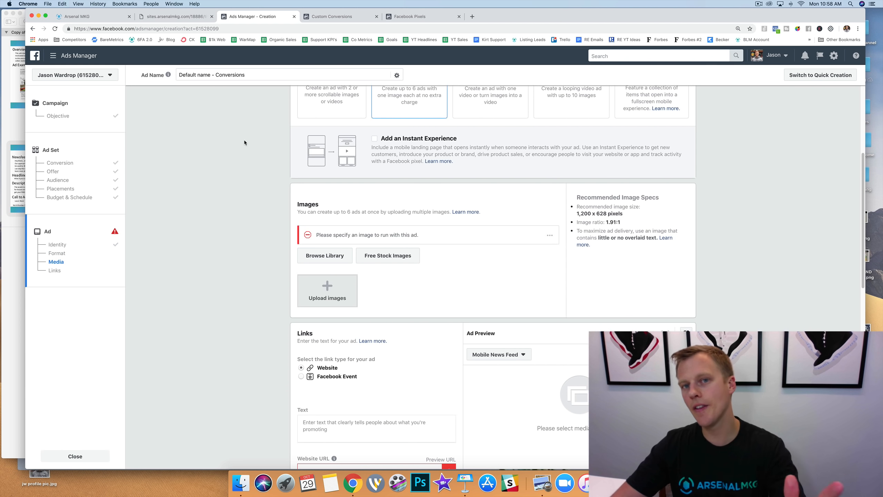
click(327, 290)
click(385, 96)
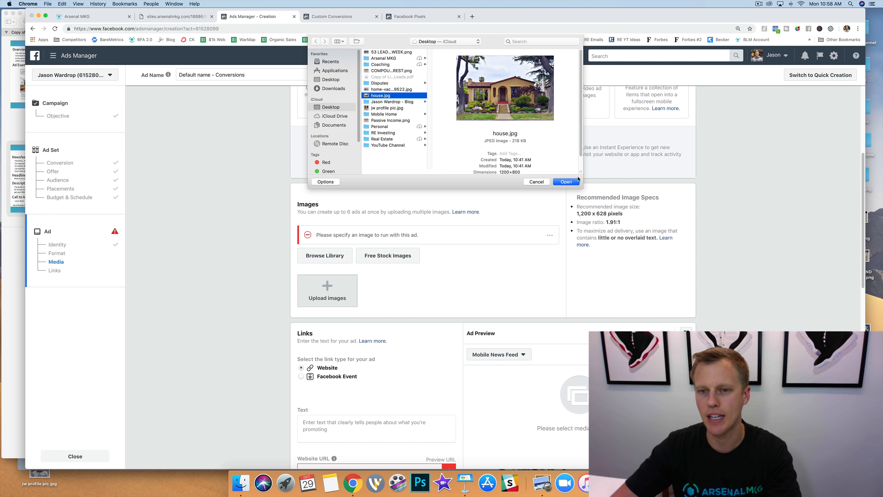
click(569, 184)
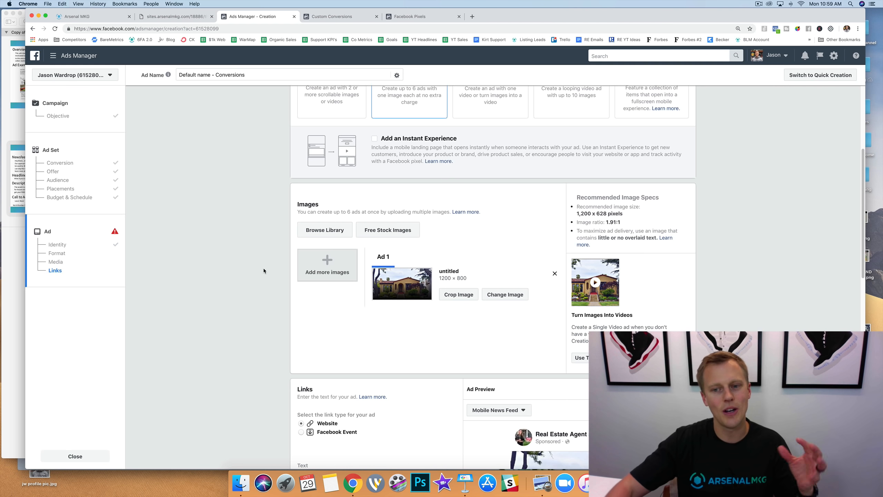
Copy the Newsfeed Text paragraph from the Copy of Listing Leads.pdf document into the ad's Text field.
scroll(344, 219, down, 6)
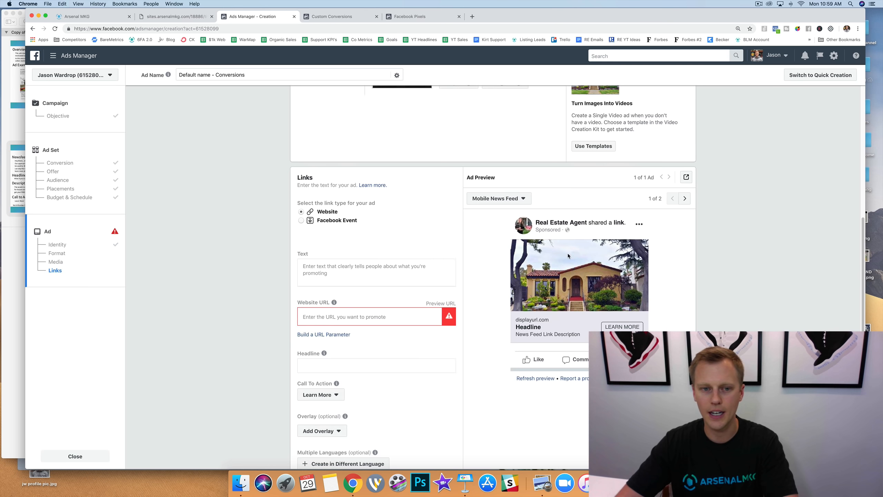
click(16, 160)
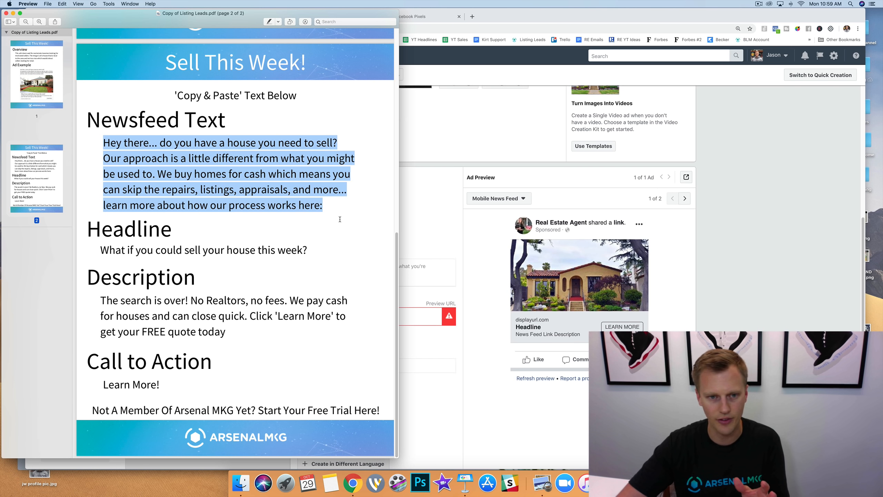
click(335, 206)
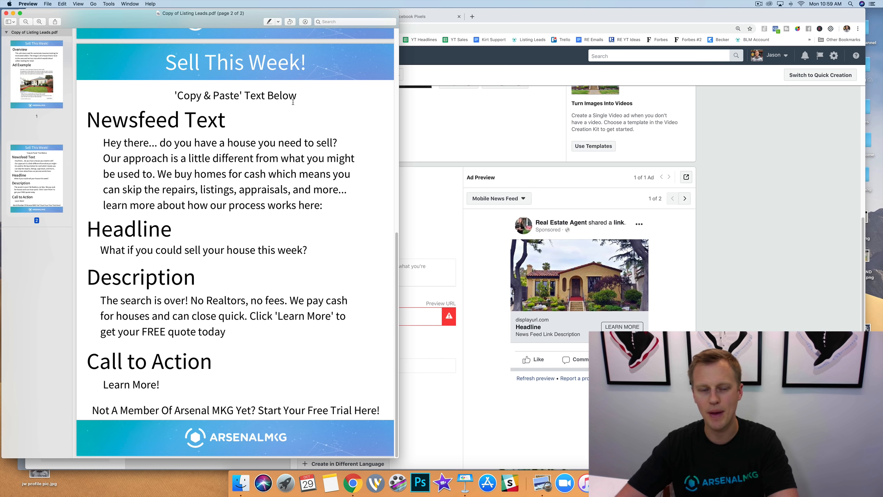
drag(323, 205, 100, 140)
key(super+c)
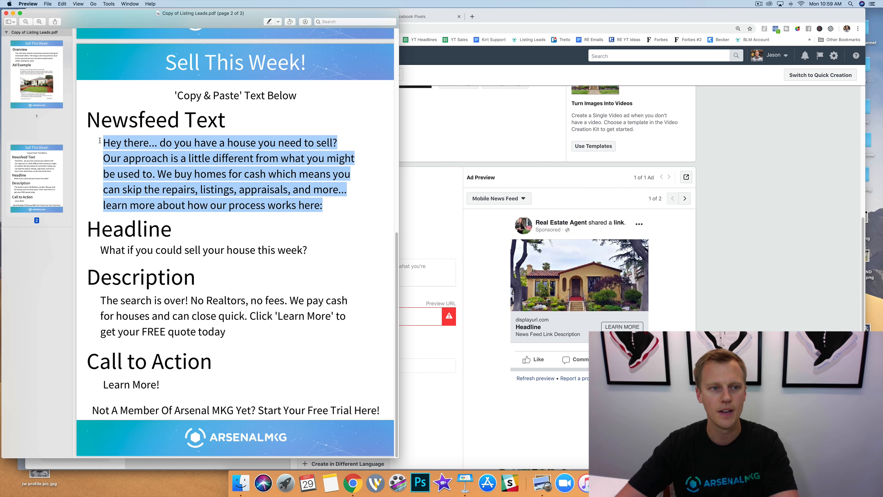
click(415, 158)
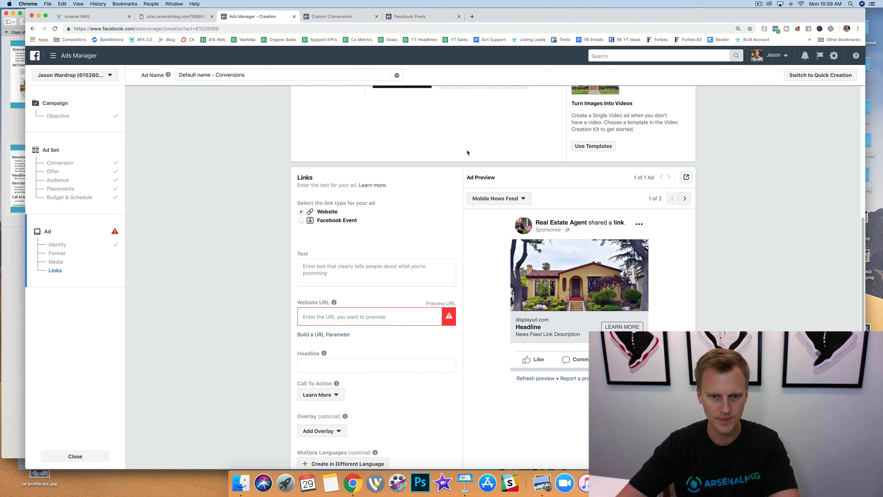
click(347, 268)
key(super+v)
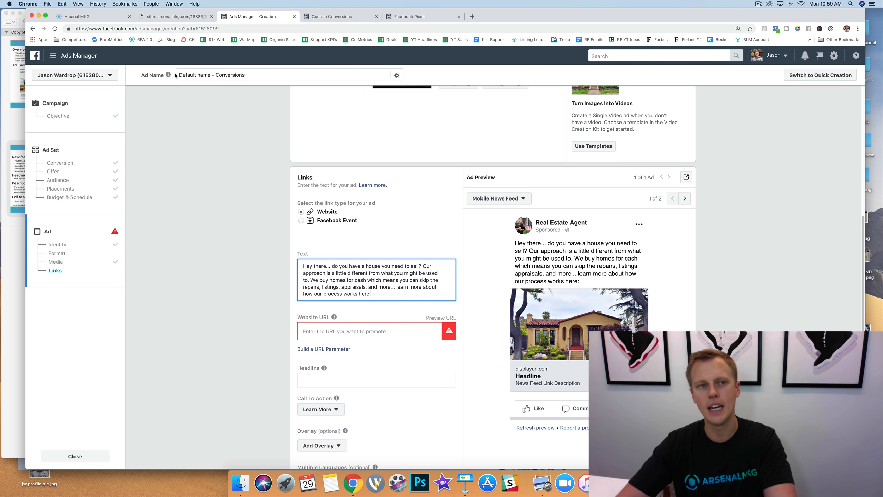
Open the live "Sell This Week!" lead page from Arsenal MKG and copy its web address.
click(87, 17)
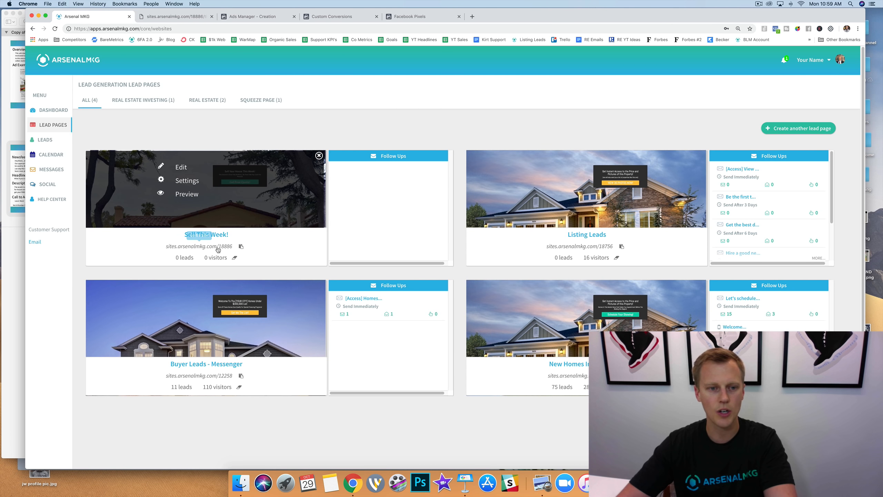
click(206, 235)
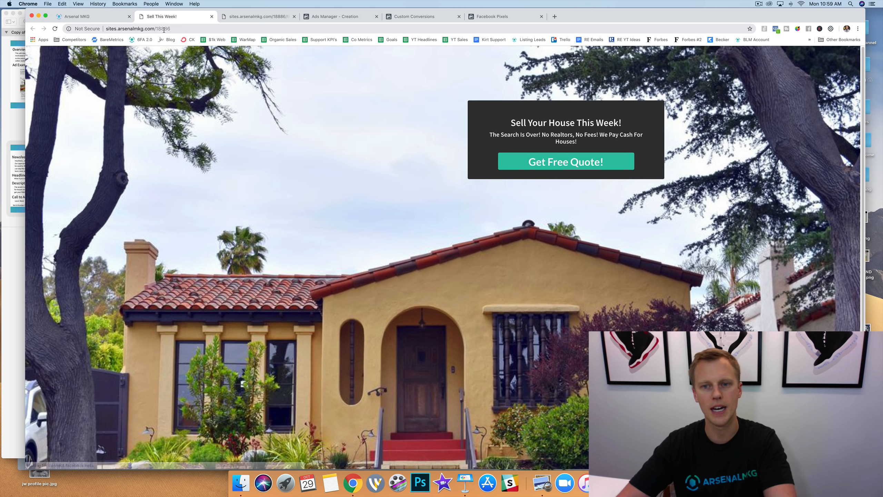
click(180, 27)
key(super+c)
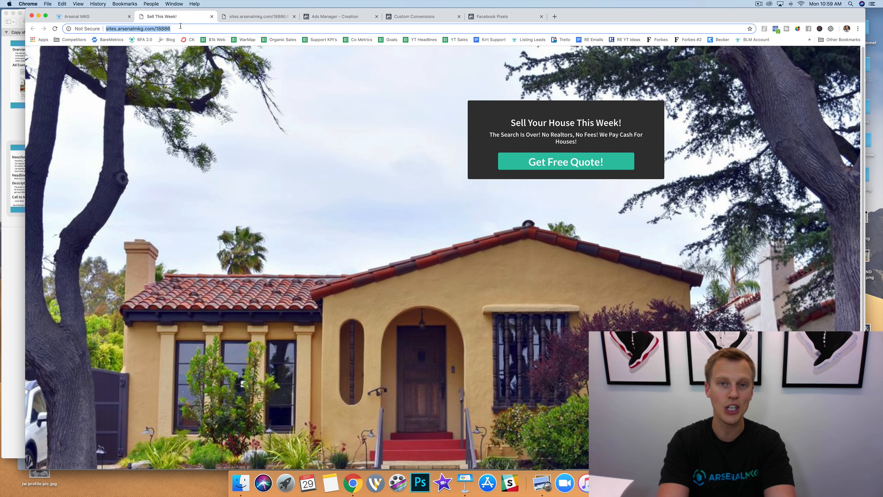
key(super+t)
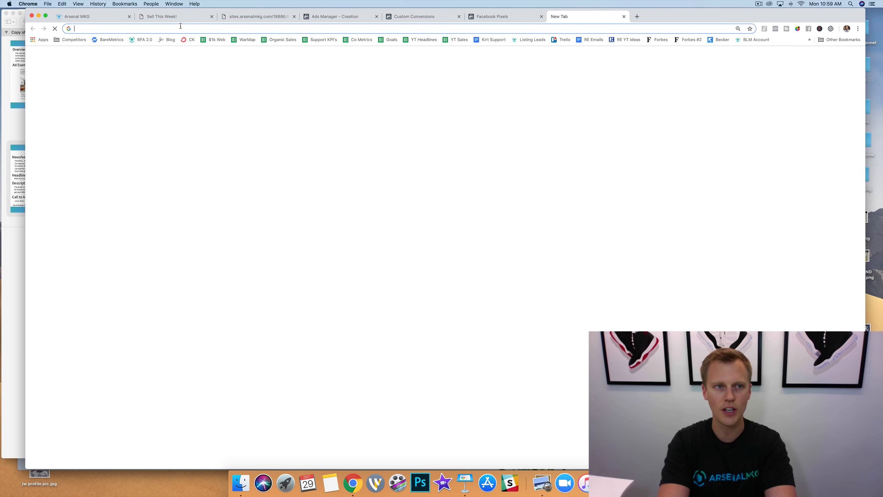
text(goo)
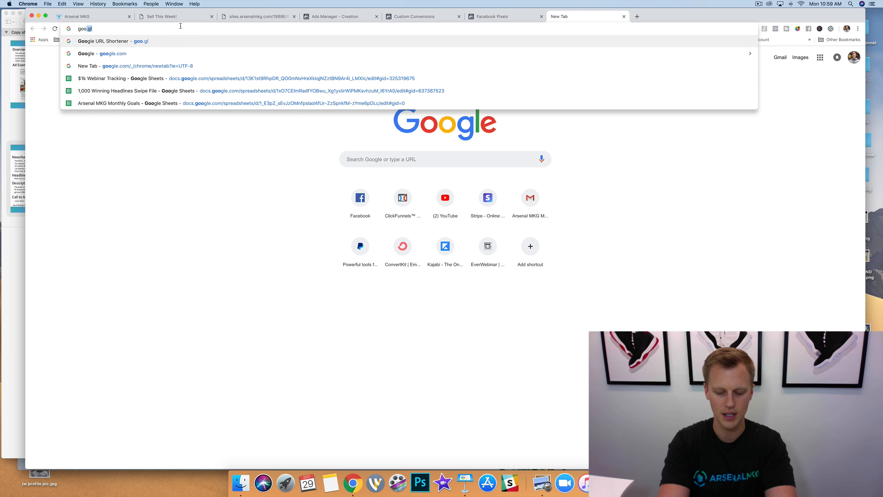
text(.gl)
key(Return)
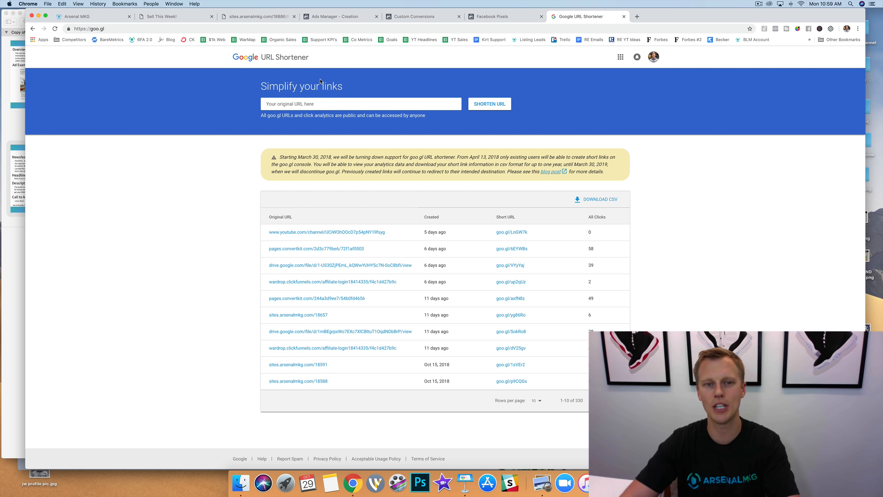
click(330, 106)
key(super+v)
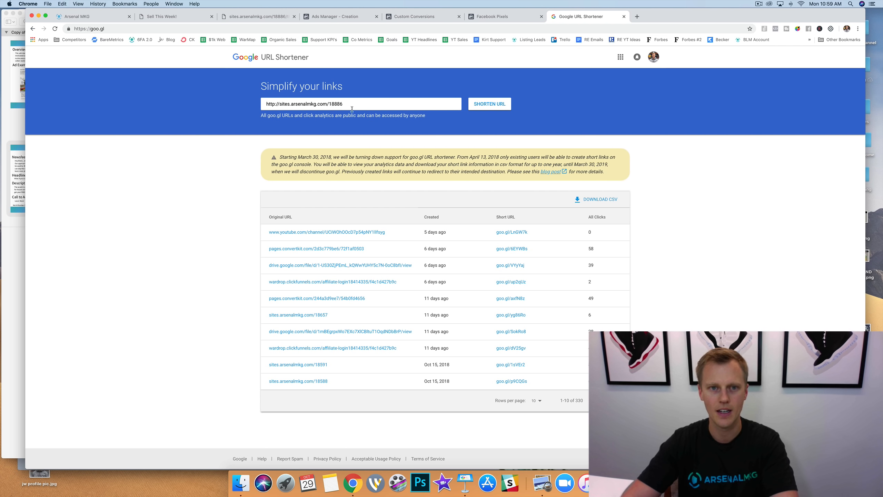
click(494, 109)
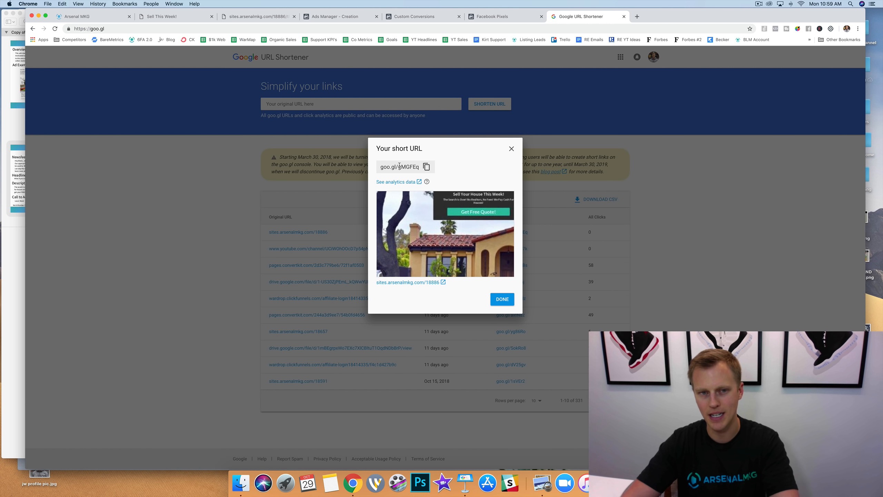
click(427, 167)
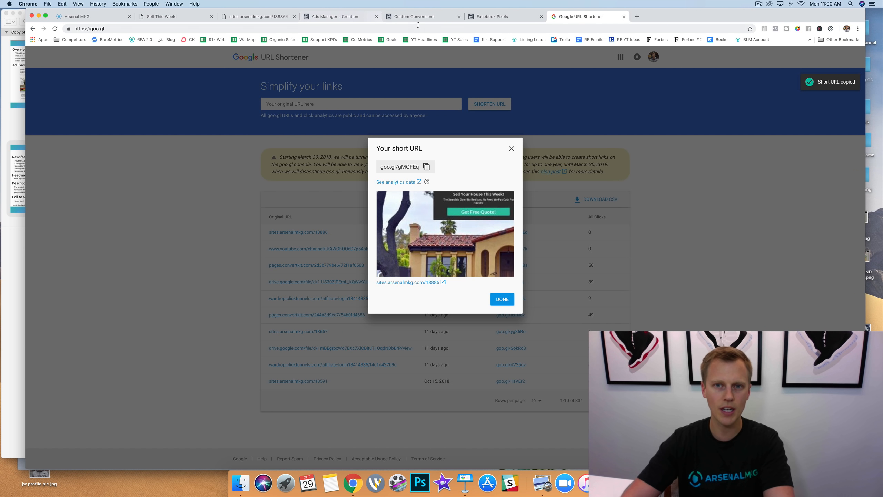
click(339, 17)
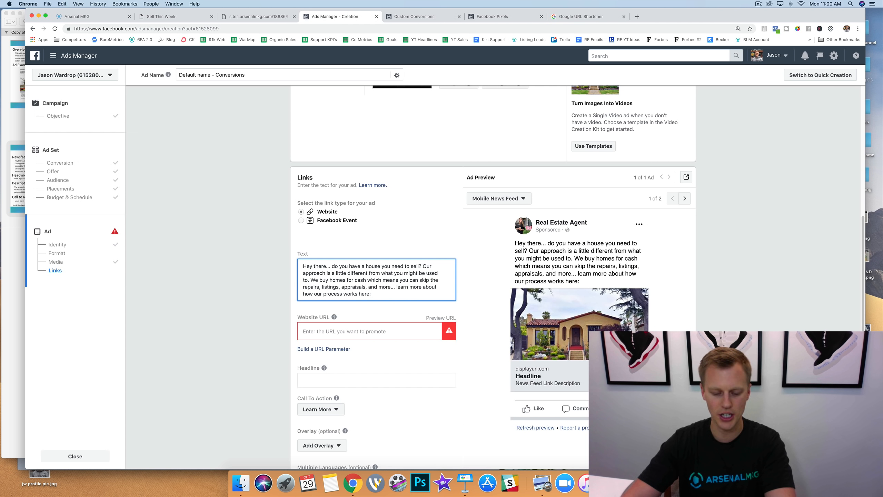
key(super+v)
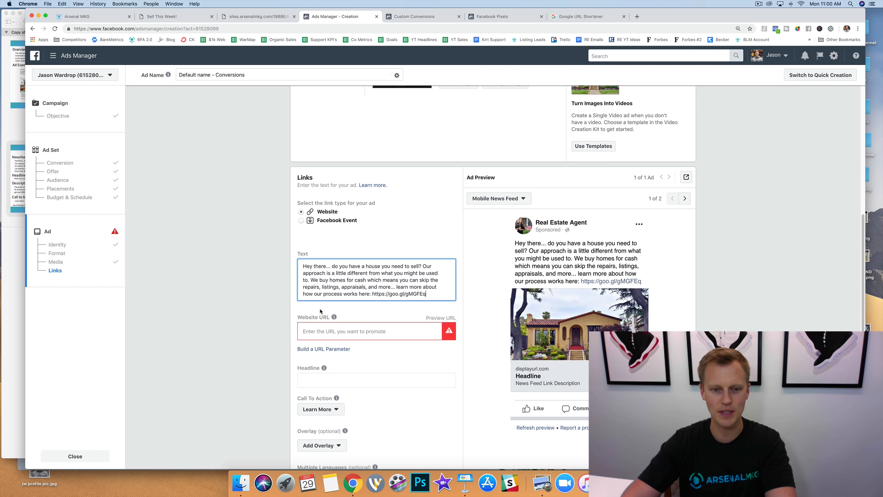
click(172, 18)
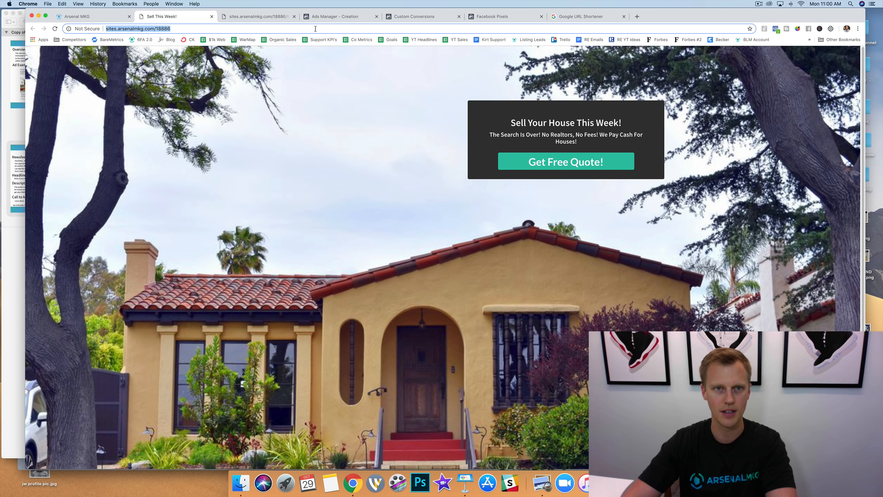
click(334, 16)
click(404, 325)
key(super+v)
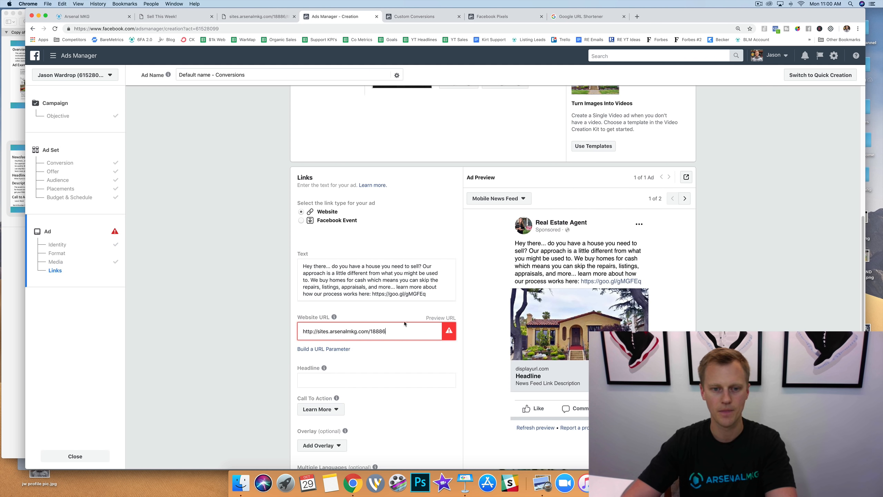
click(267, 308)
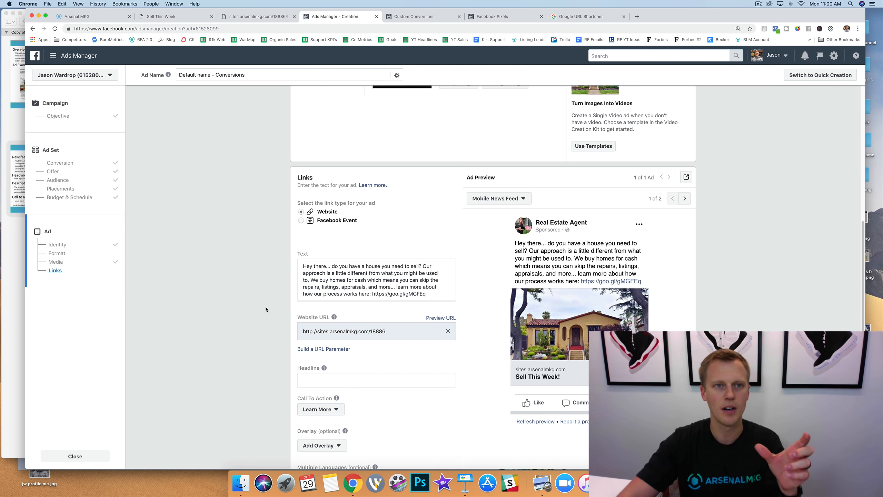
Review the headline and subheading on the lead page against the ad, ending back in Ads Manager.
click(167, 17)
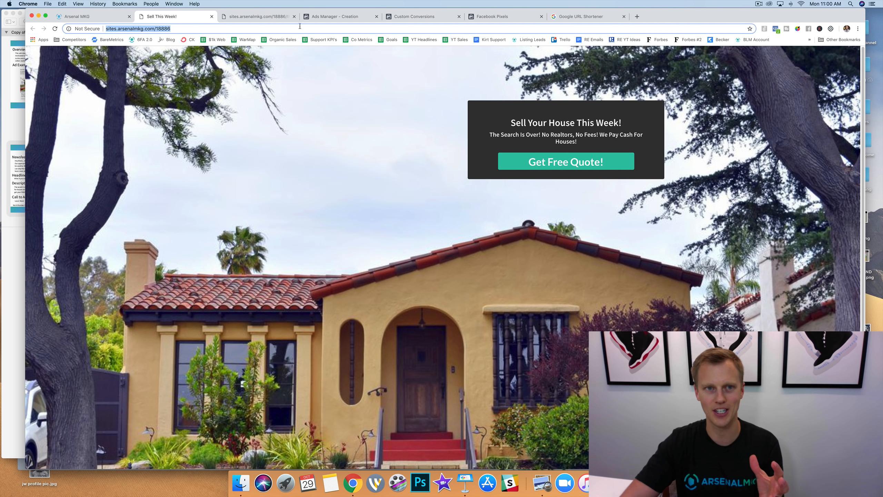
click(326, 18)
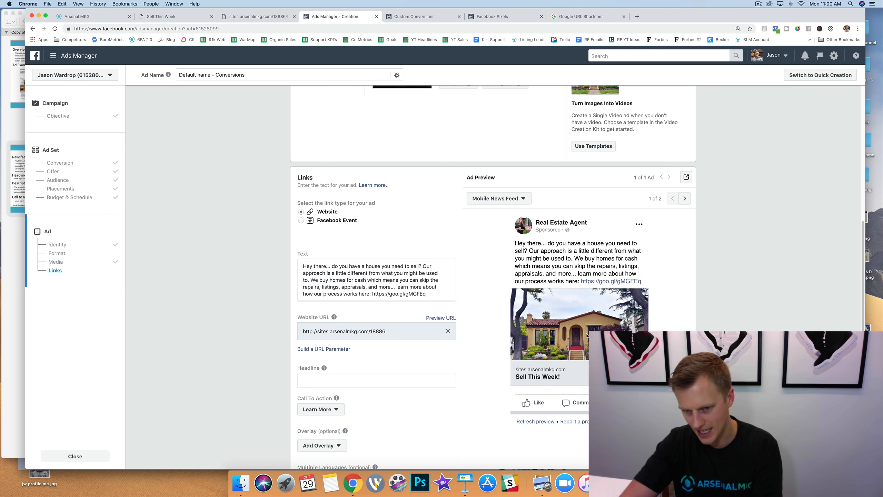
click(183, 17)
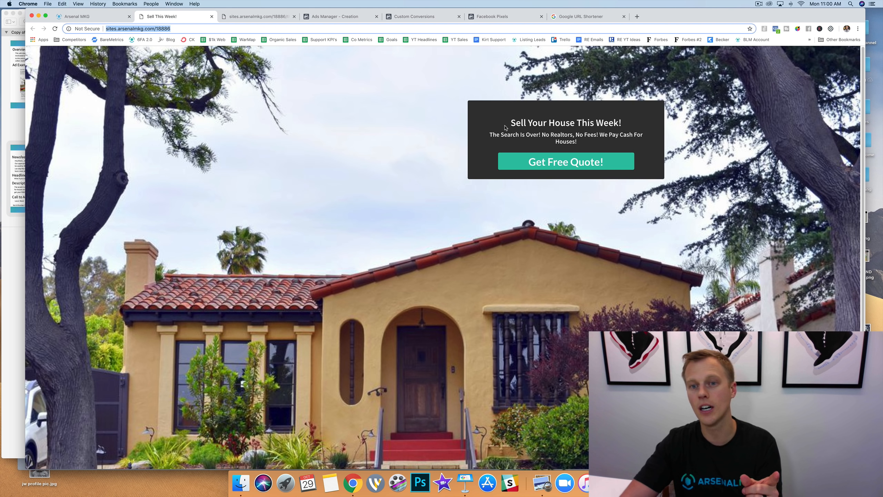
click(517, 126)
drag(577, 142, 494, 135)
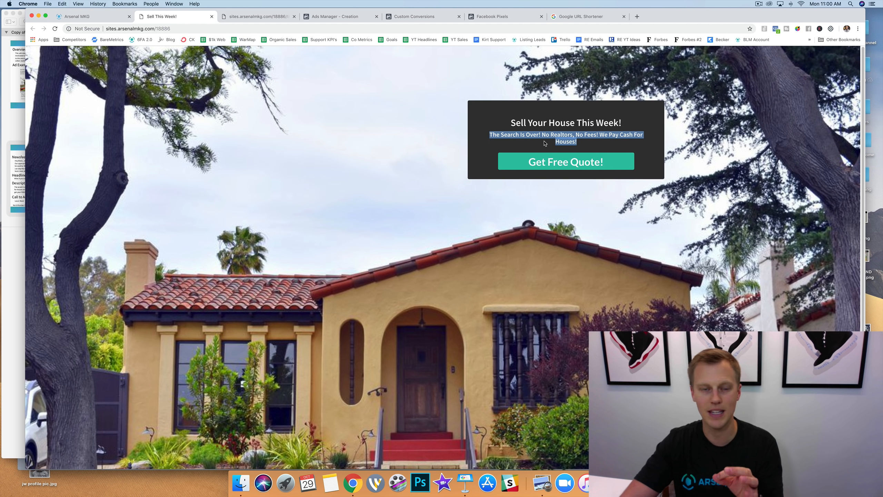
click(335, 16)
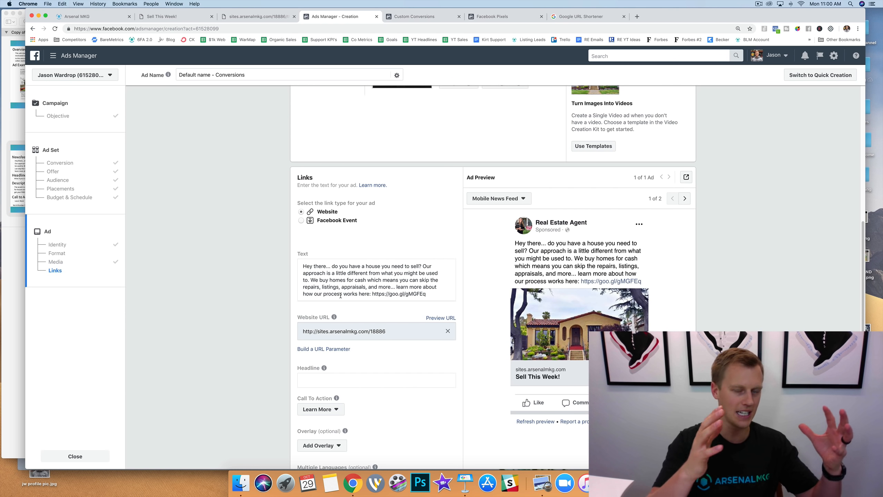
Copy the headline "What if you could sell your house this week?" from the PDF into the ad's Headline field.
click(16, 191)
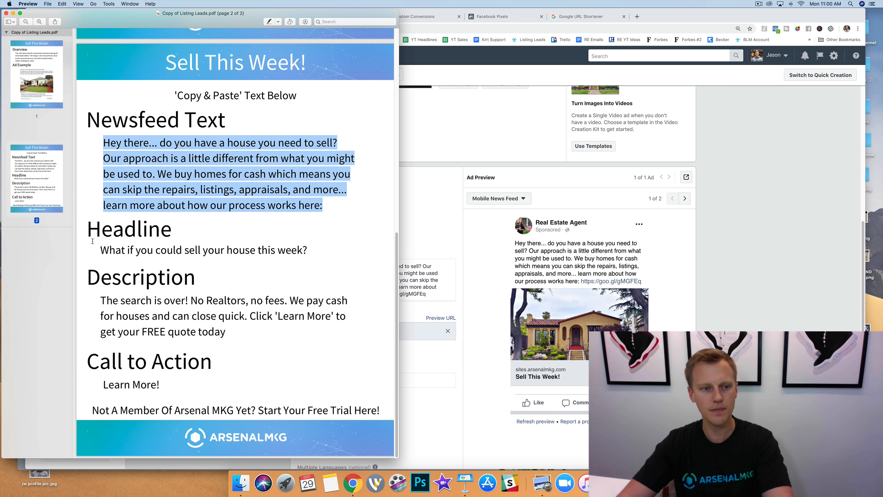
drag(308, 251, 102, 250)
key(super+c)
click(445, 254)
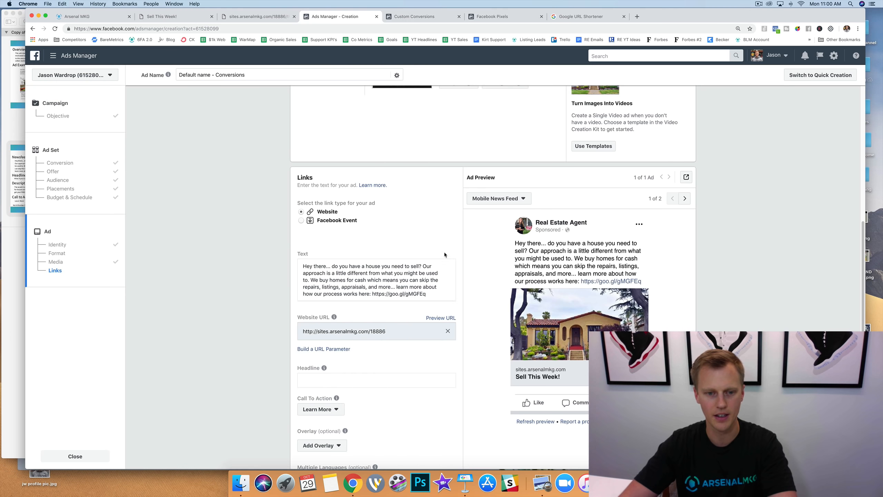
click(373, 380)
key(super+v)
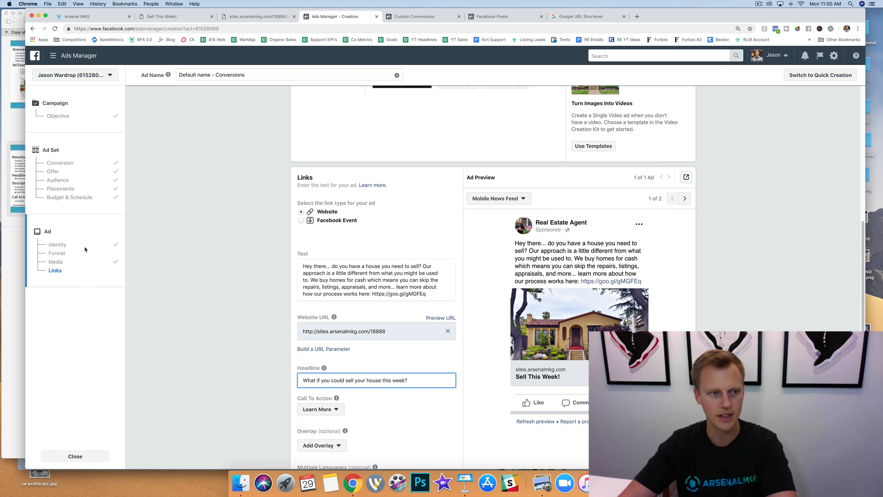
Copy the PDF's description, beginning "The search is over! No Realtors, no fees.", into the ad's News Feed Link Description.
click(8, 203)
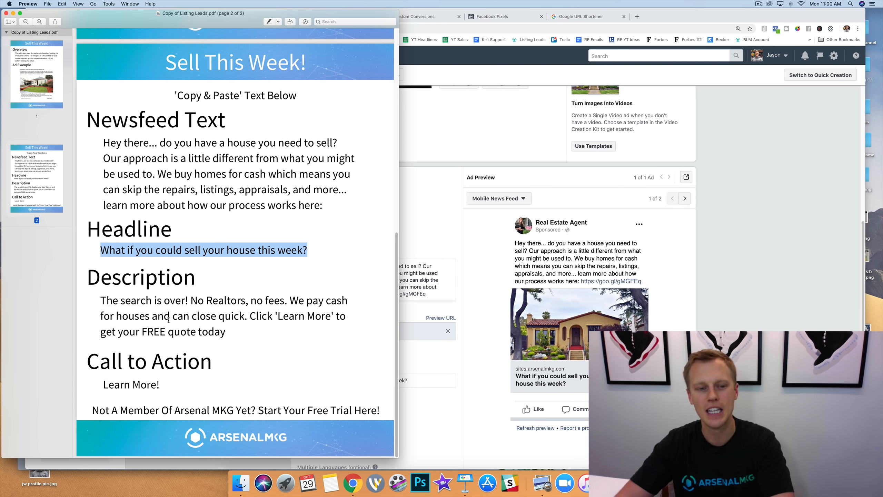
drag(226, 332, 100, 301)
key(super+c)
click(436, 219)
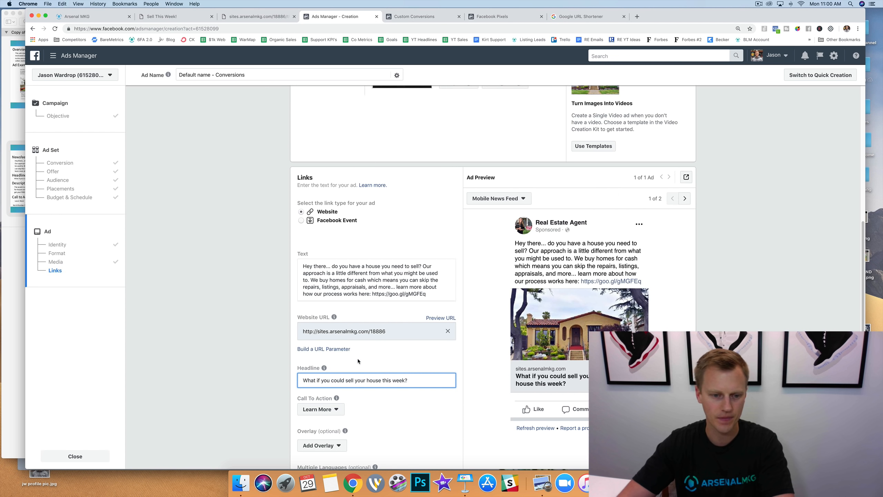
scroll(358, 361, down, 5)
click(333, 337)
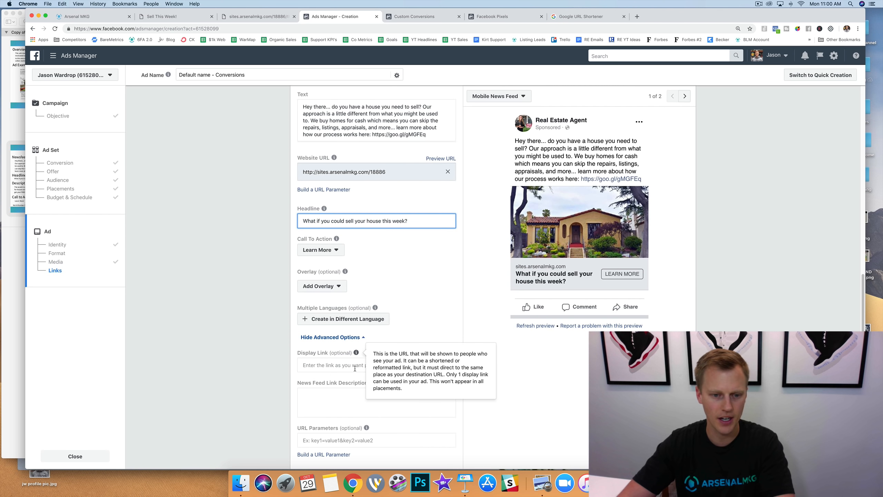
click(319, 399)
key(super+v)
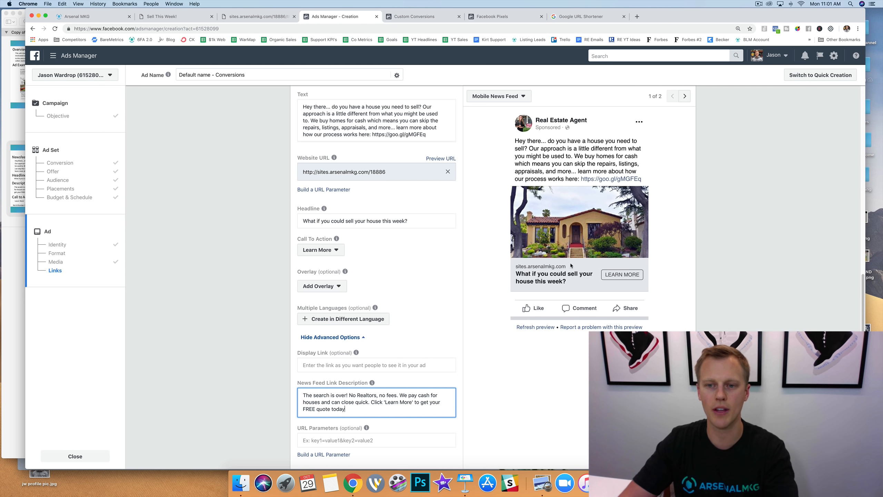
Preview the ad in Desktop News Feed and check its call to action against the one in the PDF.
click(685, 97)
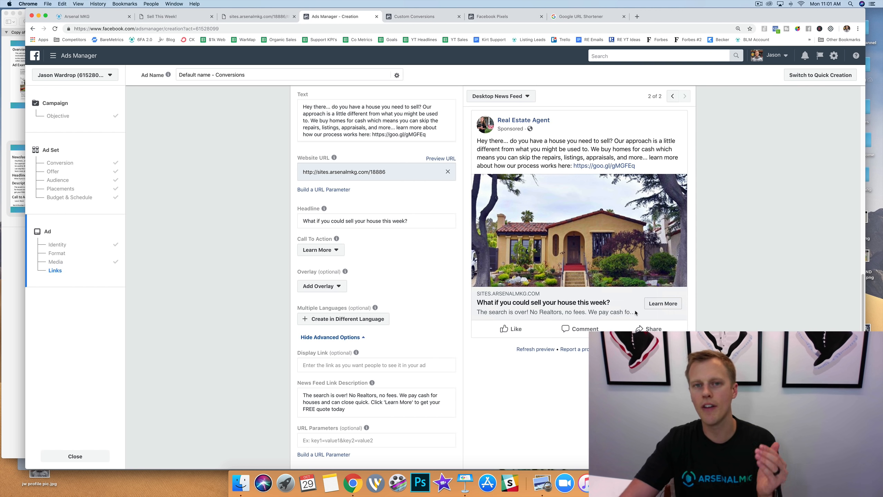
click(16, 199)
click(164, 372)
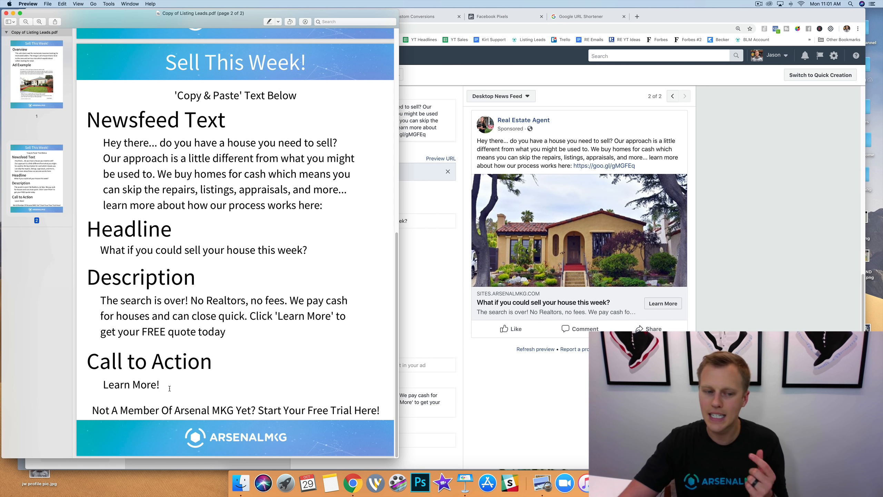
click(437, 337)
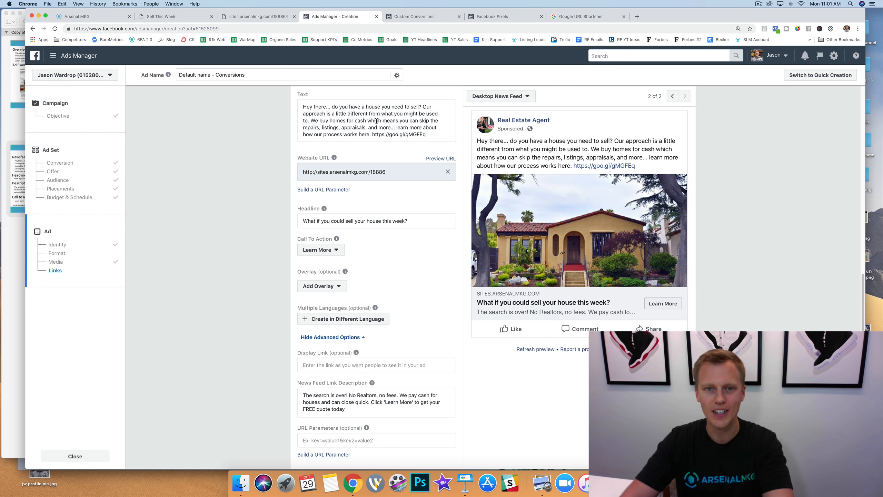
Insert a blank line in the ad text after "Hey there... do you have a house you need to sell?".
click(422, 107)
key(Return)
key(Return)
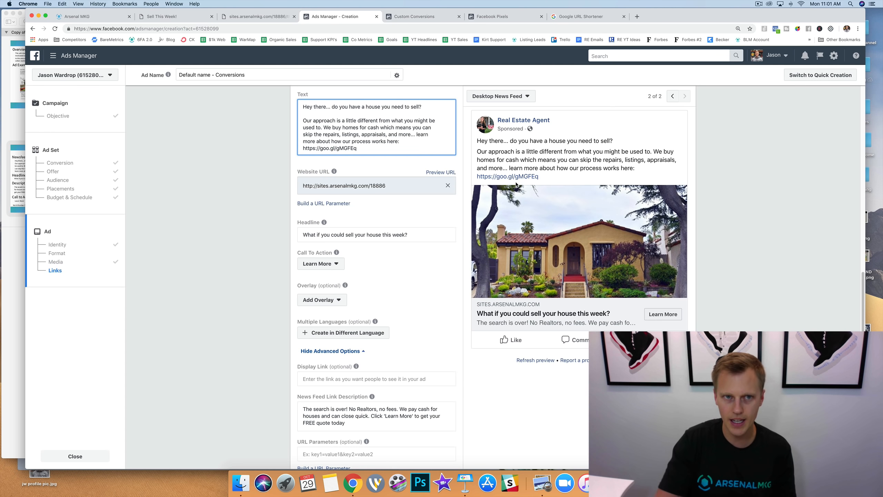
Review the lead page, the Arsenal MKG lead page list and the ad example in the PDF.
click(158, 17)
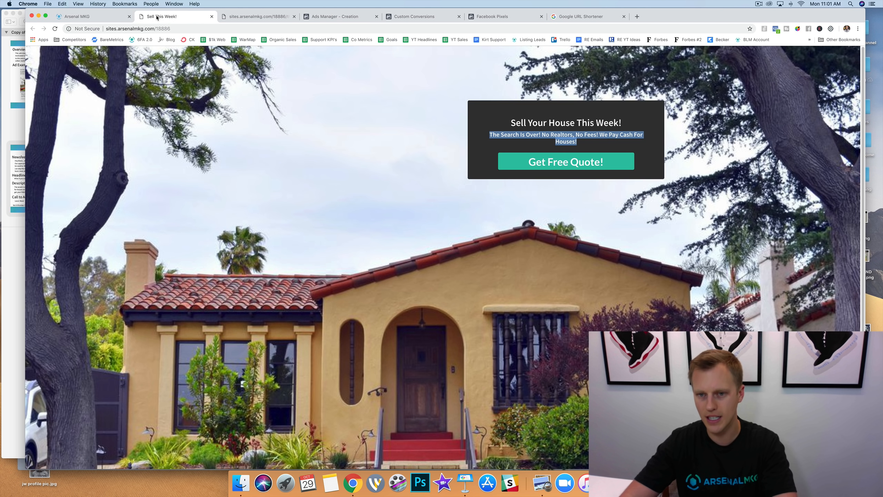
click(91, 16)
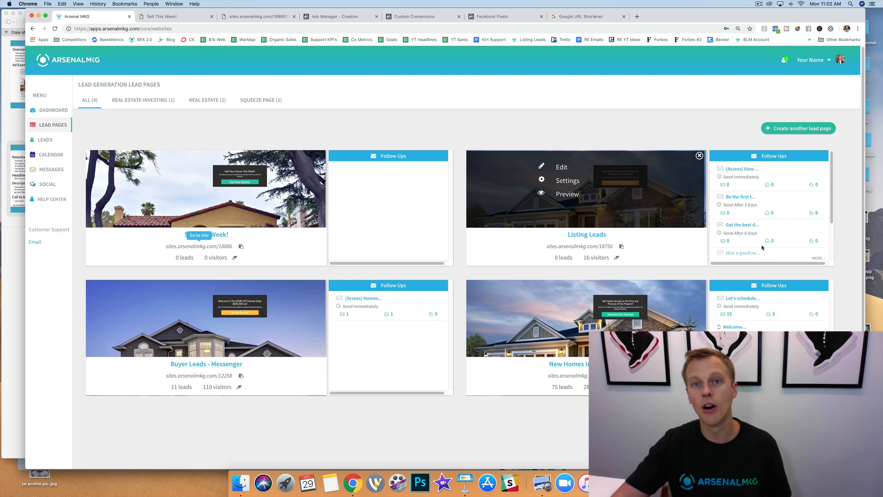
click(12, 93)
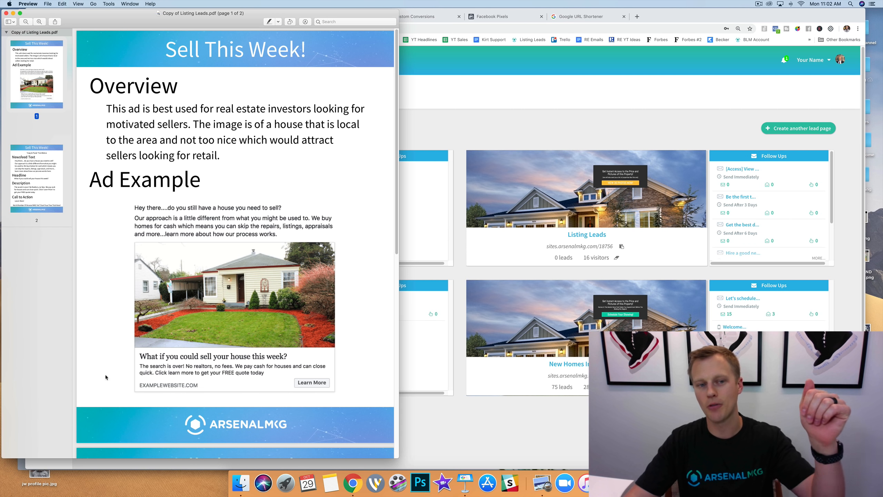
click(526, 127)
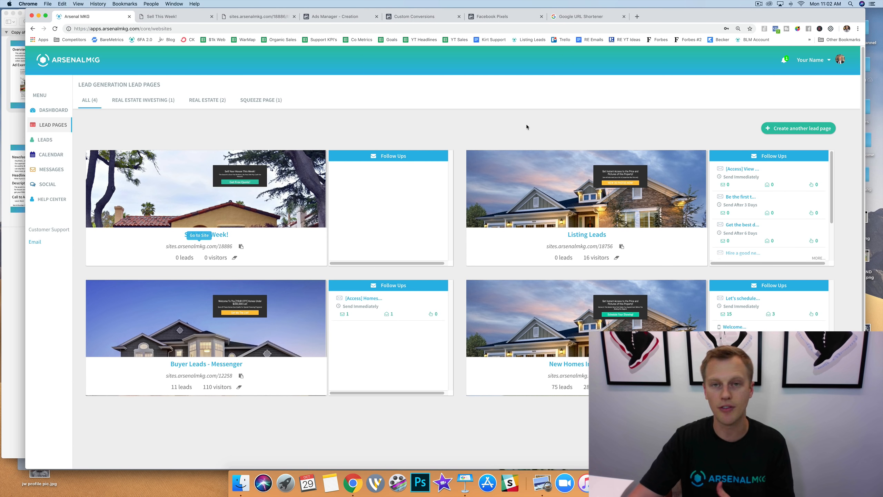